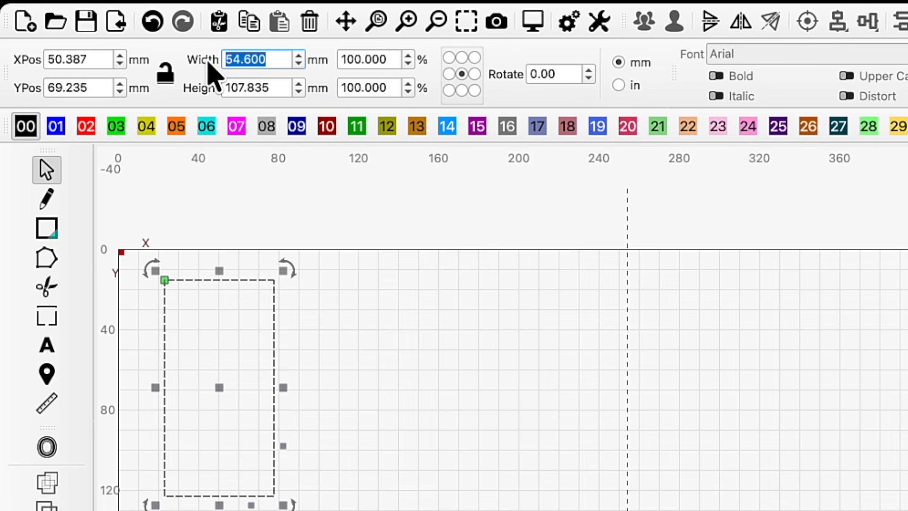
# Set the selected rectangle's width to 2 in and its height to 3.75in
pyautogui.press('Tab')
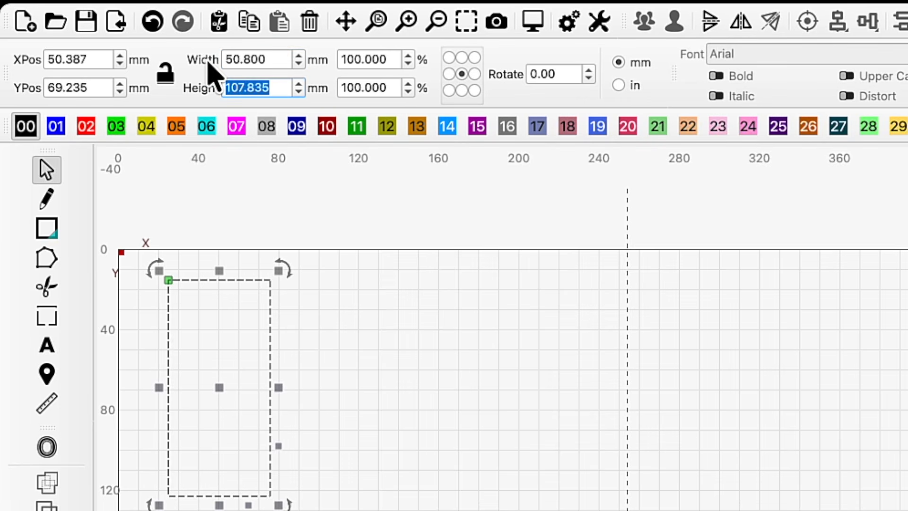
pyautogui.write('3.75in')
pyautogui.press('Return')
# Draw an ellipse beside the rectangle and size it to 2 in wide by 2.5 in tall
pyautogui.hotkey('ctrl', 'e')
pyautogui.moveTo(327, 302); pyautogui.dragTo(436, 382)
pyautogui.click(268, 60)
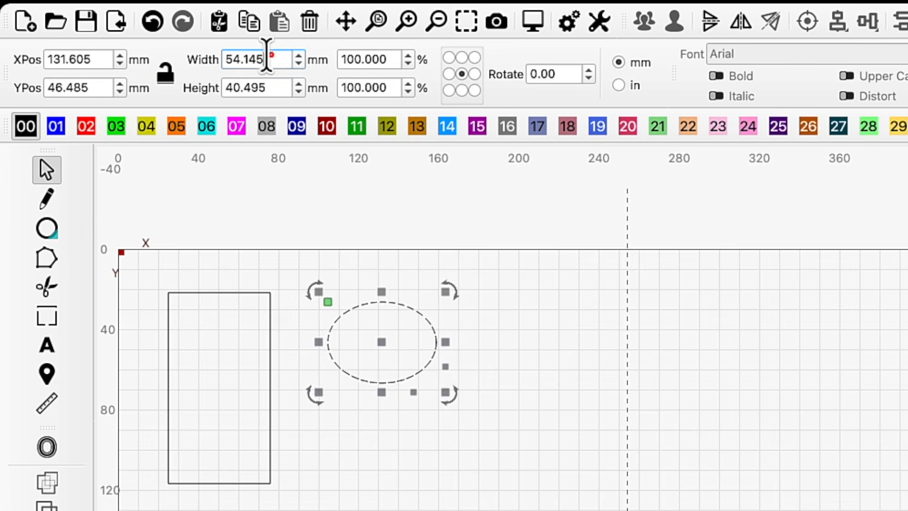
pyautogui.write('2in')
pyautogui.press('Tab')
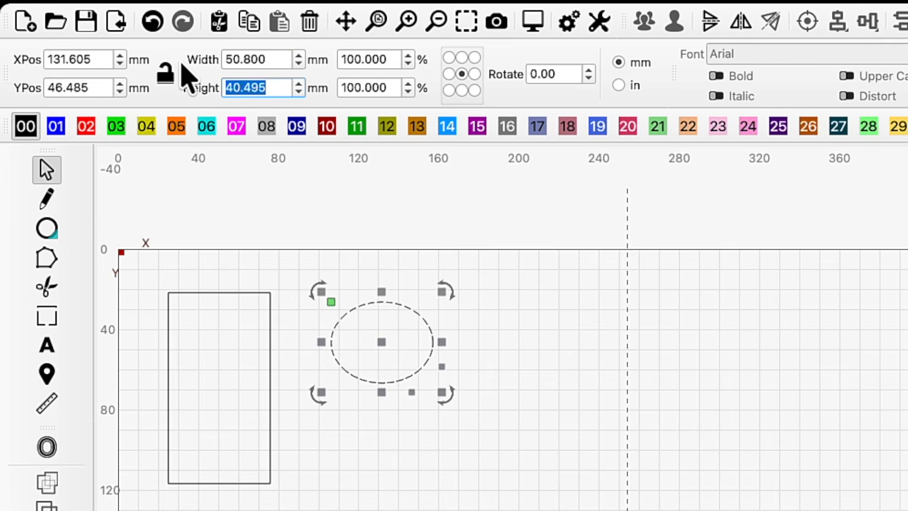
pyautogui.write('2')
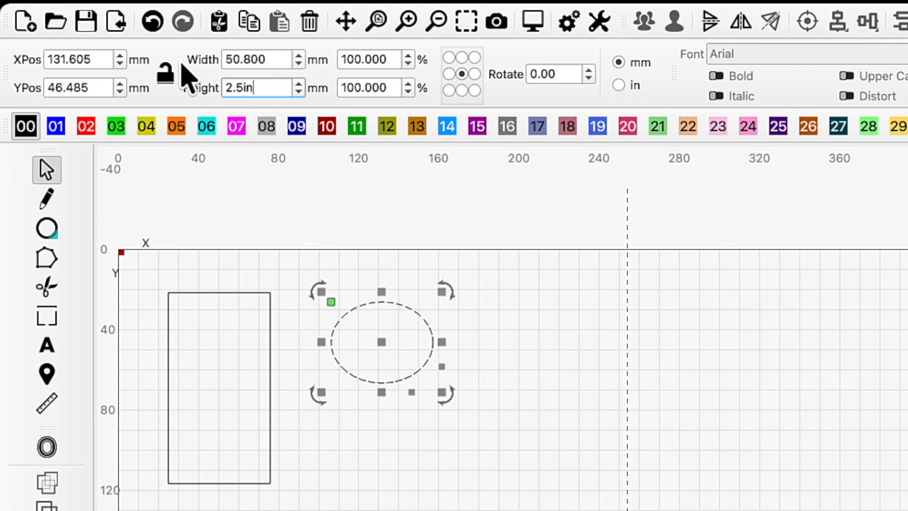
pyautogui.write('.5in')
pyautogui.press('Return')
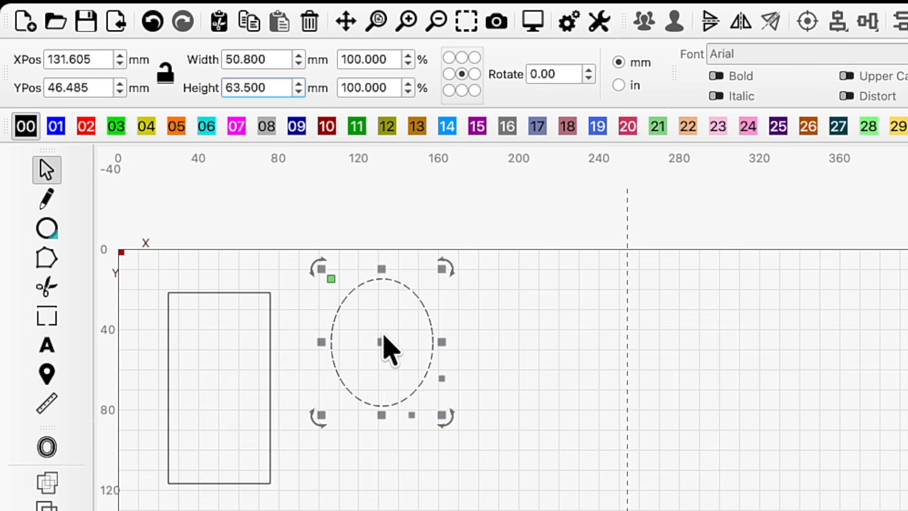
# Center the ellipse on the rectangle's top edge, then weld both shapes into a single arch outline
pyautogui.moveTo(384, 336); pyautogui.dragTo(220, 296)
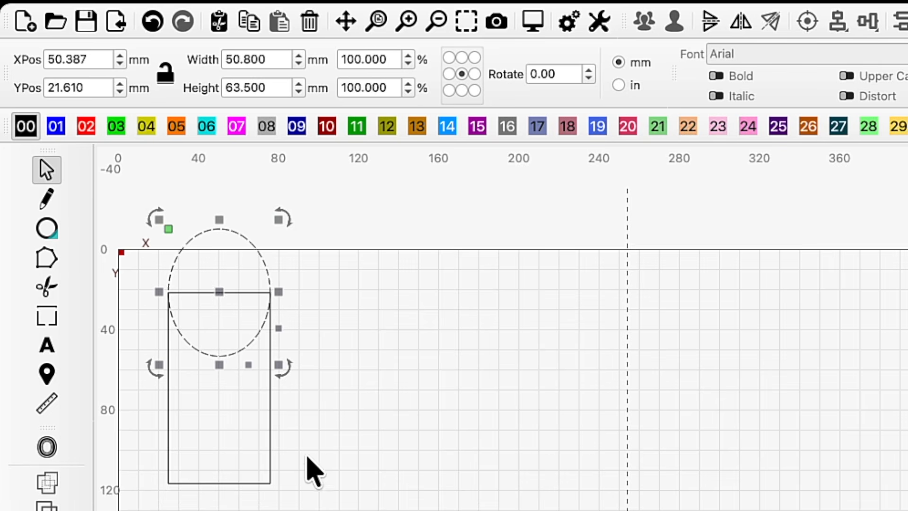
pyautogui.keyDown('shift'); pyautogui.click(270, 442); pyautogui.keyUp('shift')
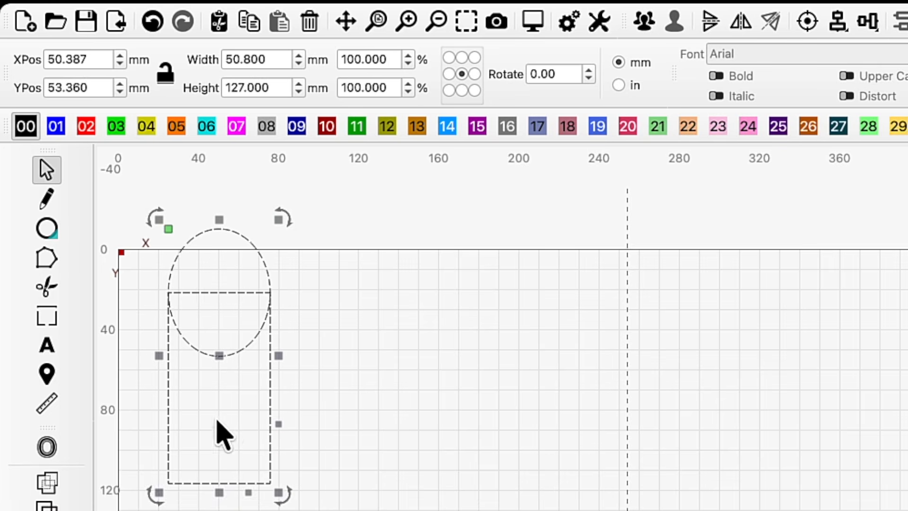
pyautogui.click(54, 494)
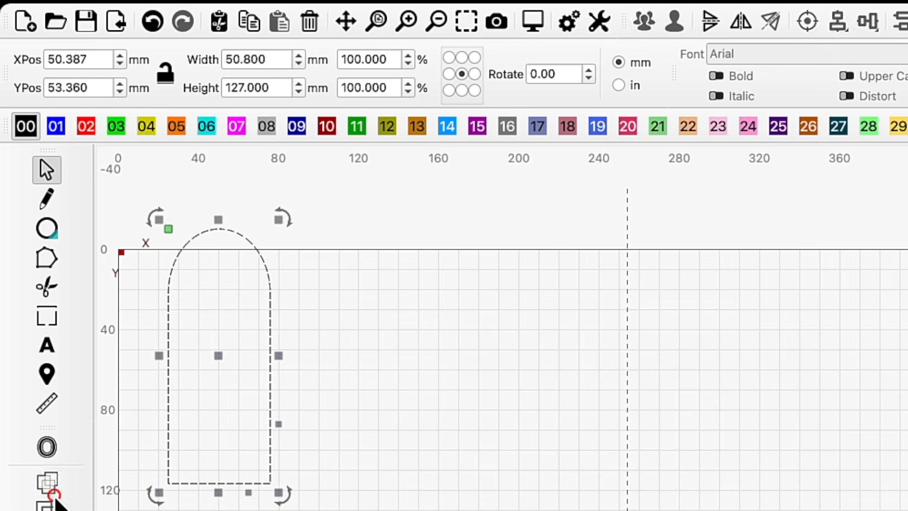
pyautogui.click(345, 456)
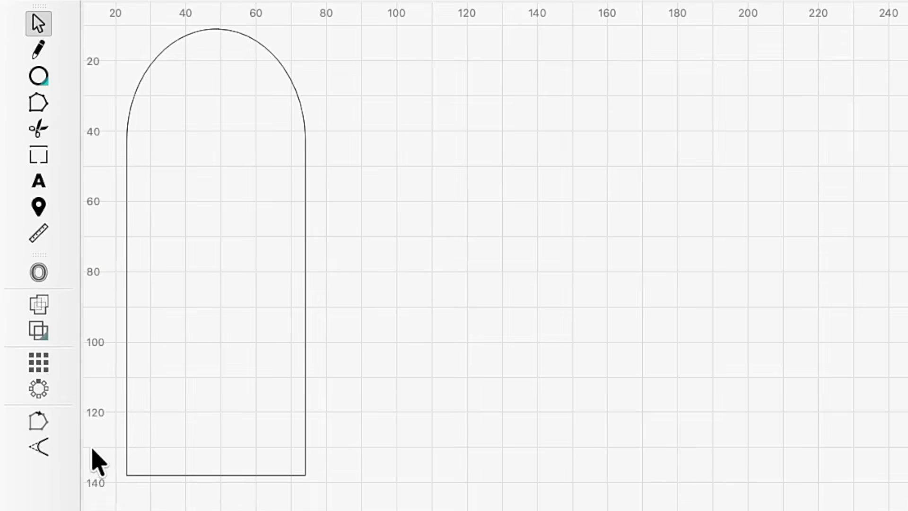
# Round off both bottom corners of the arch with the corner tool at a 5.00 radius
pyautogui.click(39, 447)
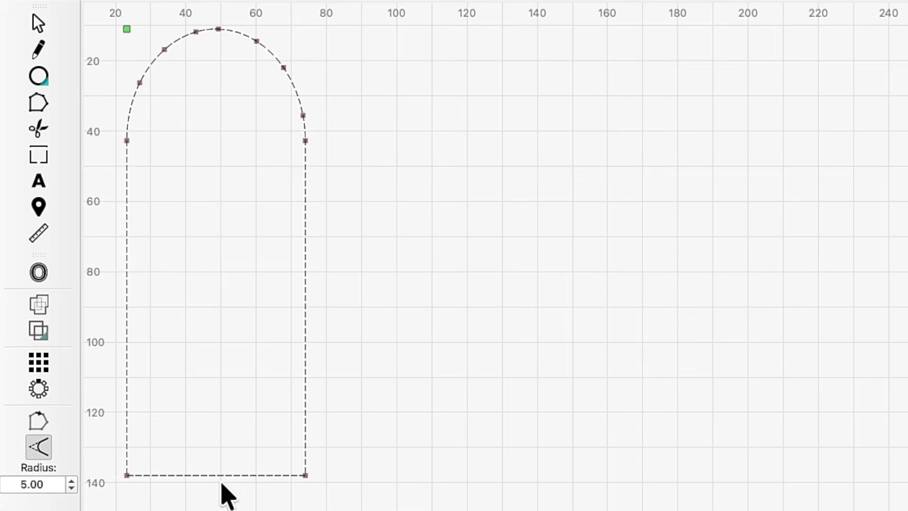
pyautogui.click(130, 477)
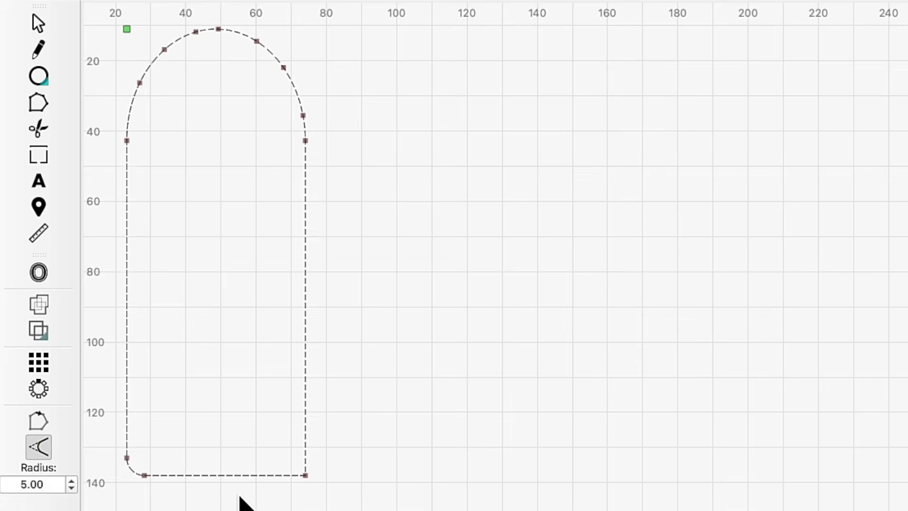
pyautogui.click(307, 474)
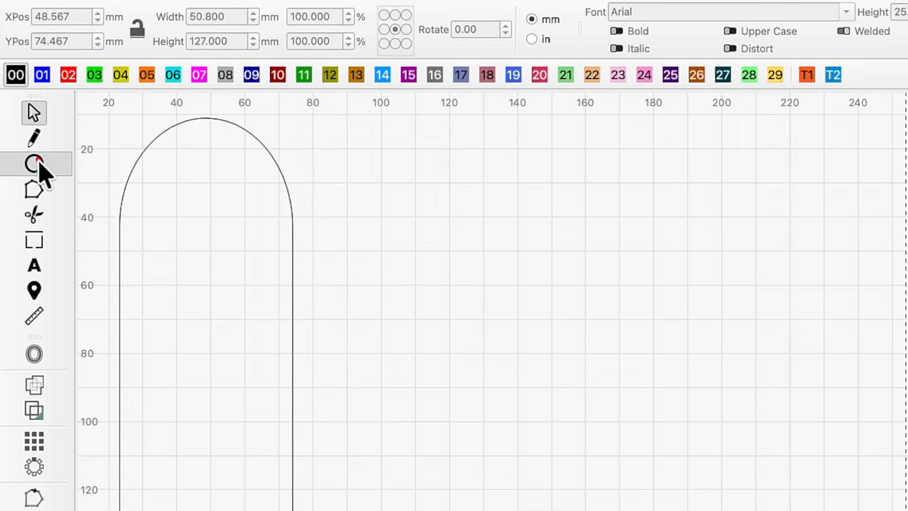
# Draw a small circle near the top of the arch and set its width to 4.5 mm, confirming its height
pyautogui.click(38, 163)
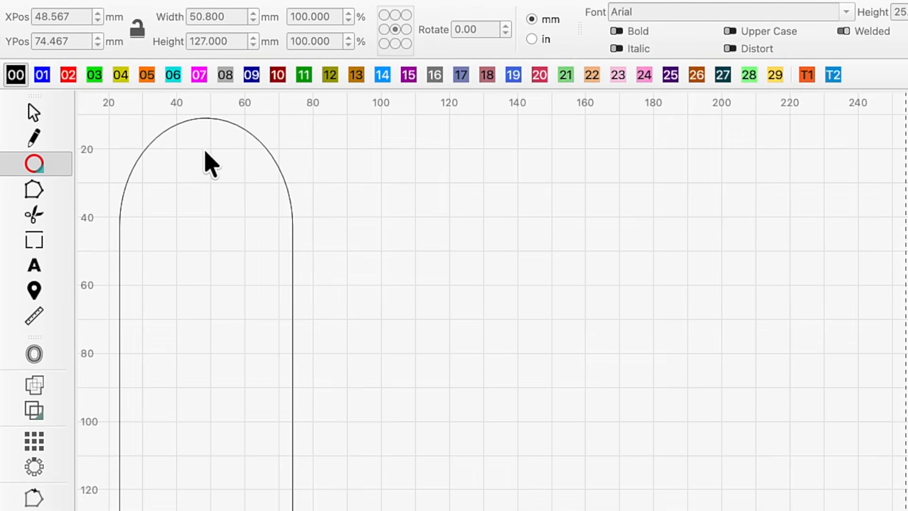
pyautogui.moveTo(200, 152); pyautogui.dragTo(217, 174)
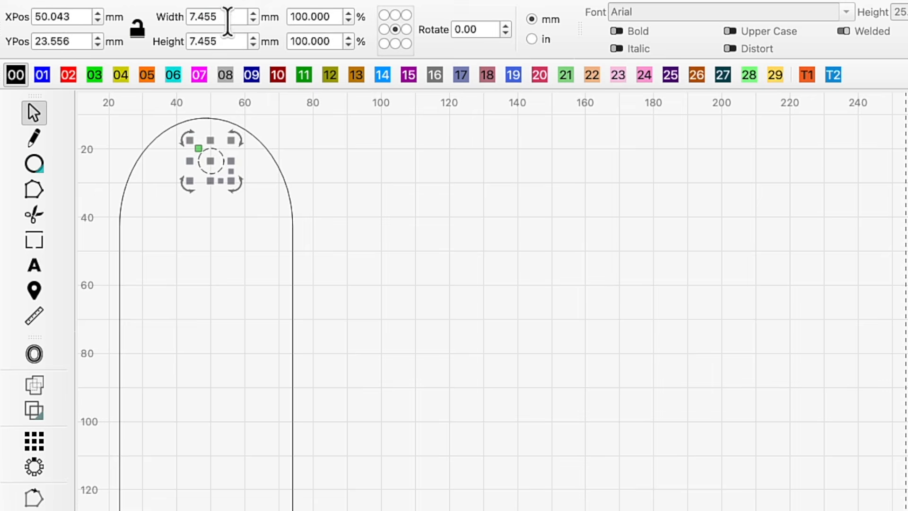
pyautogui.doubleClick(227, 20)
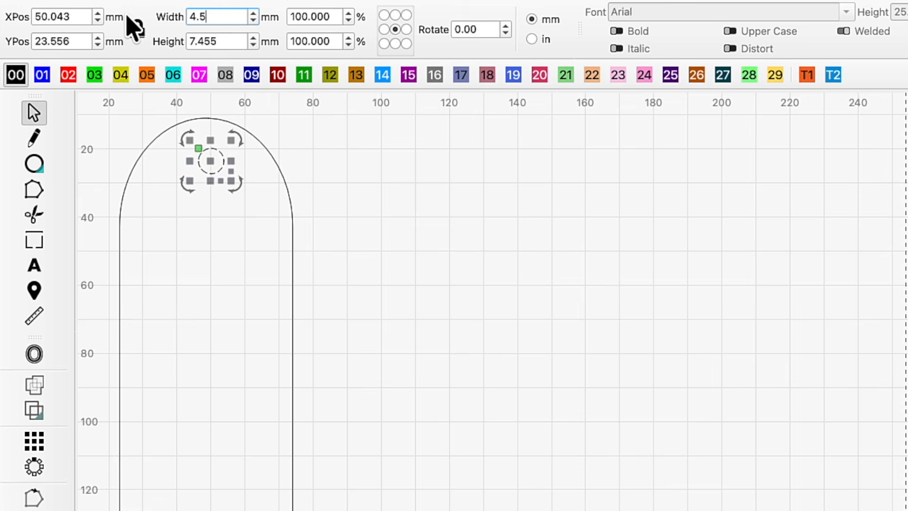
pyautogui.press('Return')
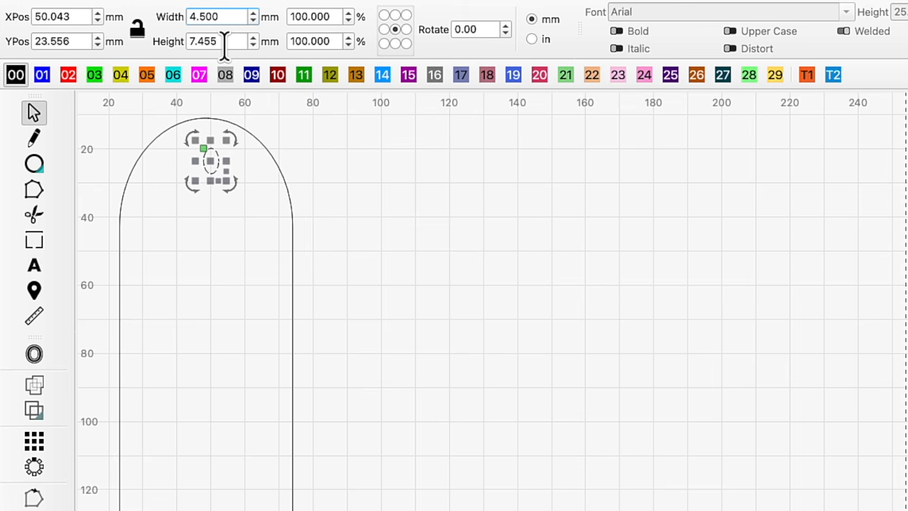
pyautogui.doubleClick(224, 45)
pyautogui.press('Return')
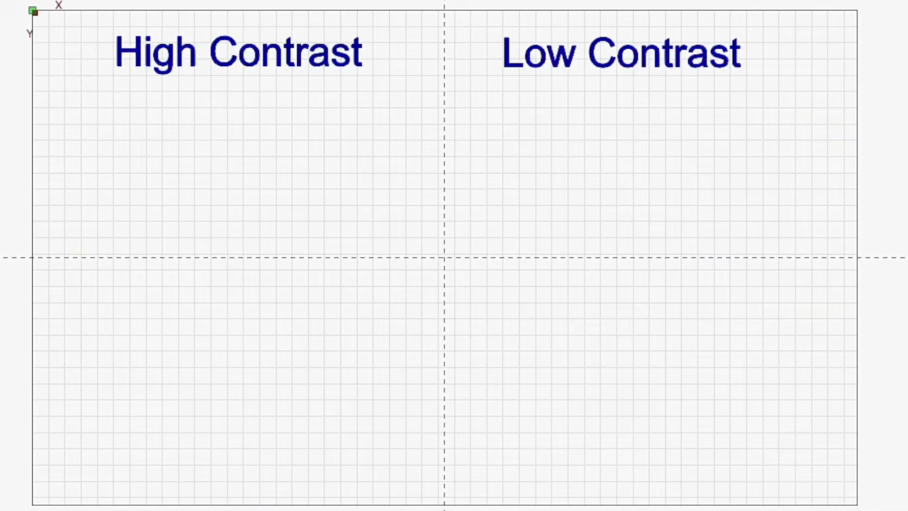
# Place a high-contrast portrait under the High Contrast heading and a low-contrast one under Low Contrast
pyautogui.moveTo(330, 510); pyautogui.dragTo(316, 133)
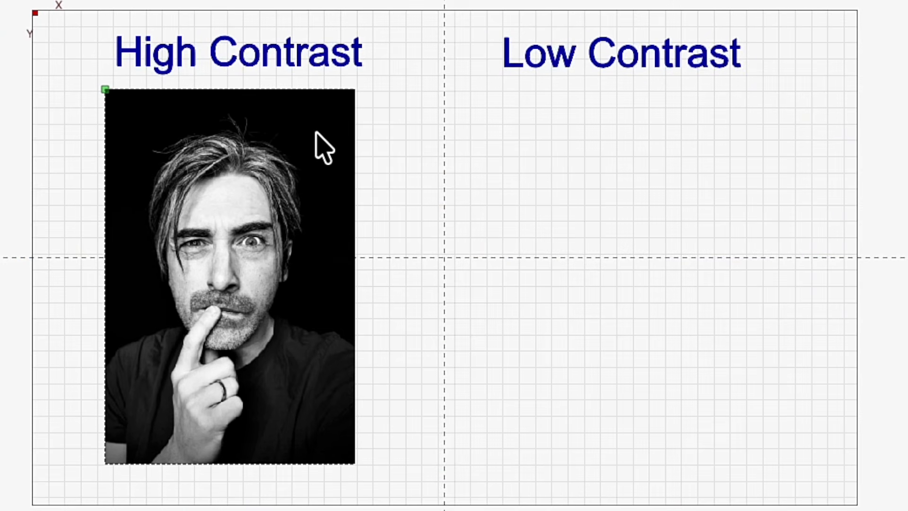
pyautogui.click(315, 132)
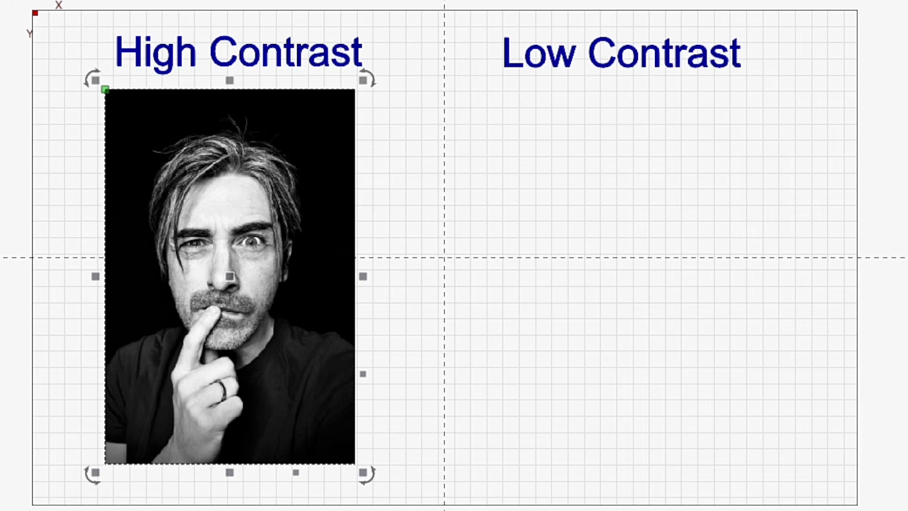
pyautogui.press('Escape')
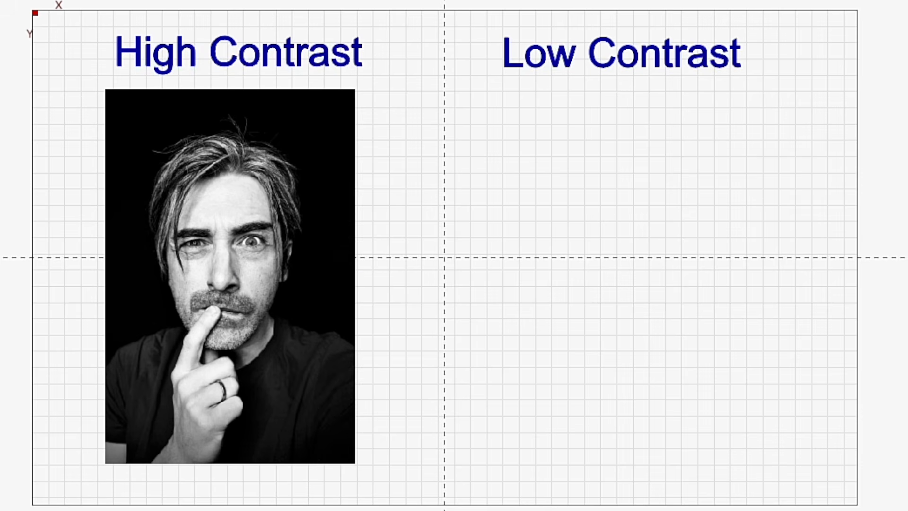
pyautogui.moveTo(897, 382); pyautogui.dragTo(505, 299)
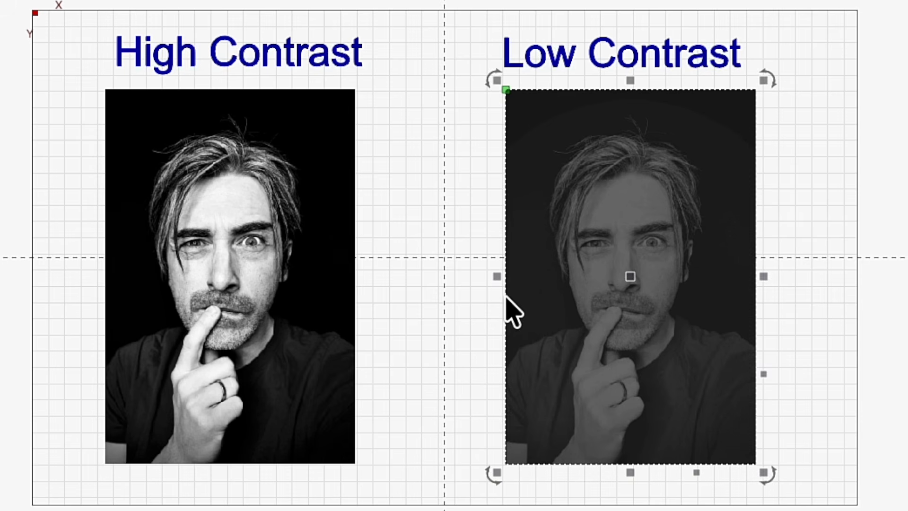
pyautogui.press('Escape')
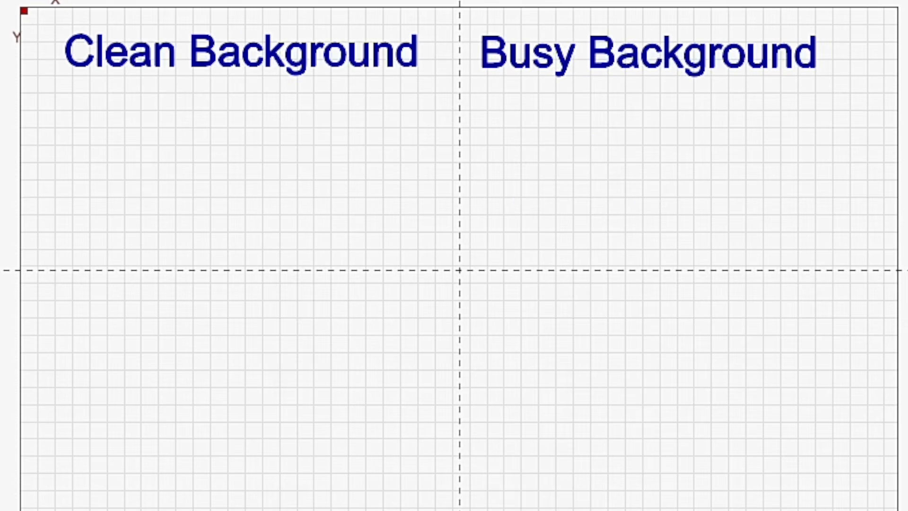
# Place portraits under the Clean Background and Busy Background headings
pyautogui.moveTo(0, 243); pyautogui.dragTo(368, 215)
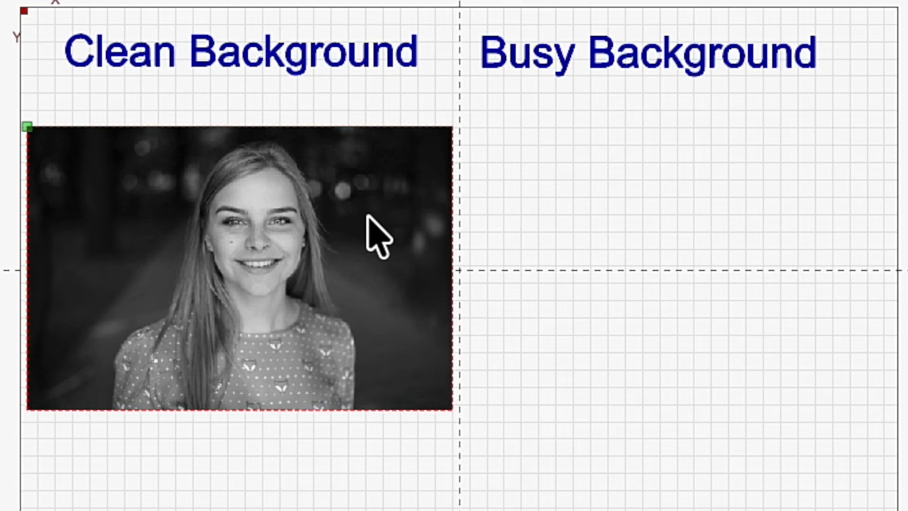
pyautogui.click(367, 227)
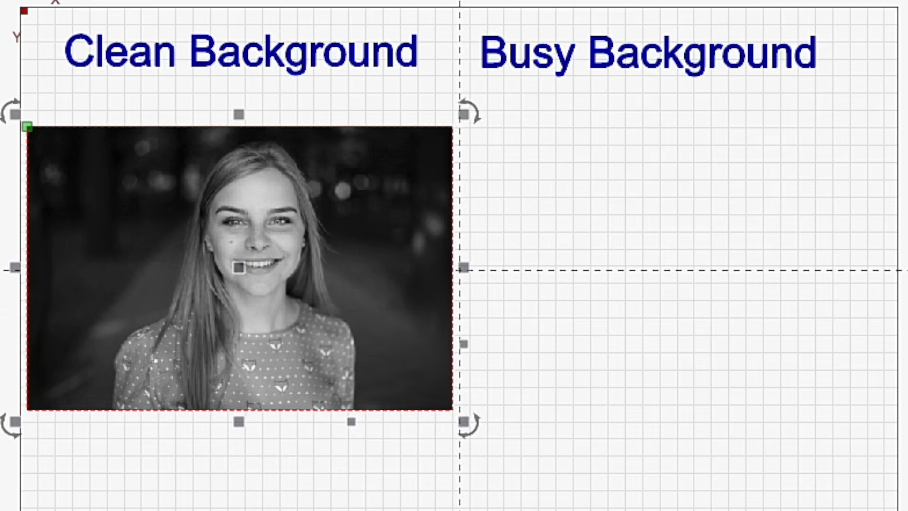
pyautogui.moveTo(907, 326); pyautogui.dragTo(589, 251)
pyautogui.press('Escape')
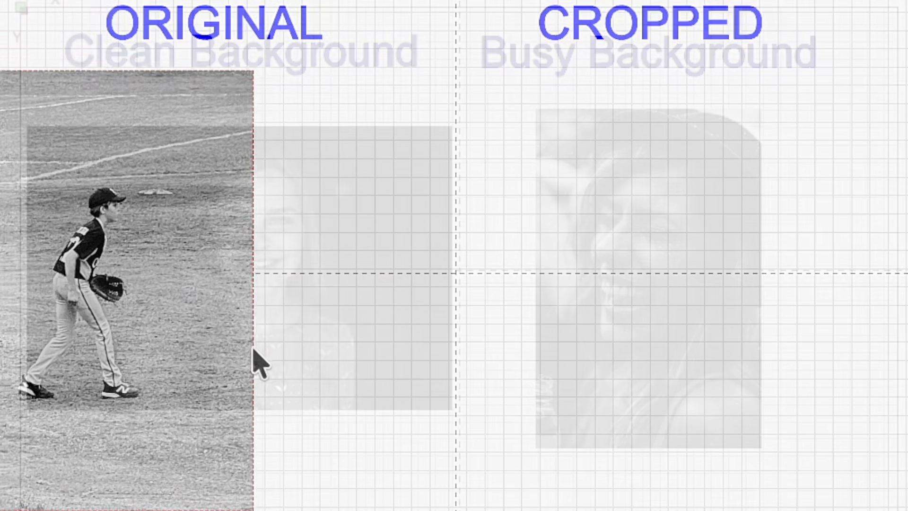
# Place the baseball photo under ORIGINAL and its circular close-up crop under CROPPED
pyautogui.moveTo(260, 361); pyautogui.dragTo(356, 355)
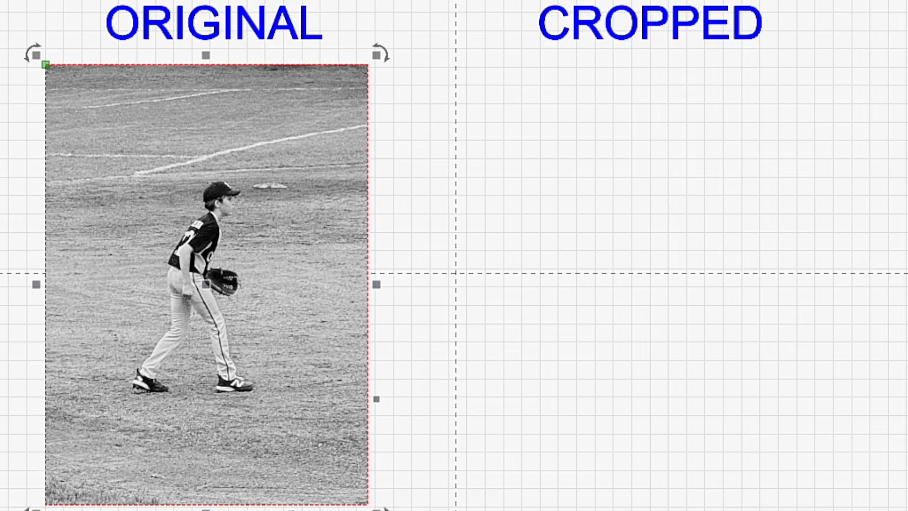
pyautogui.press('Escape')
pyautogui.moveTo(907, 317); pyautogui.dragTo(514, 310)
pyautogui.press('Escape')
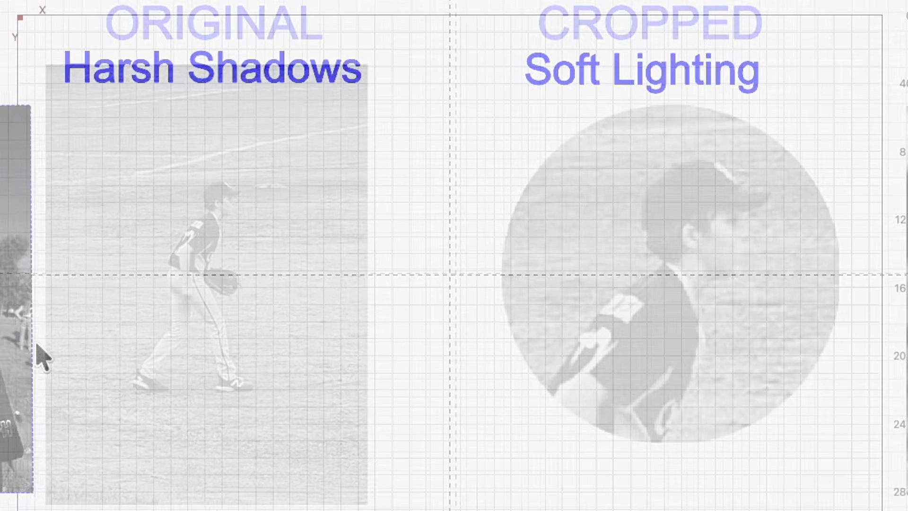
# Place a harsh-shadow photo under Harsh Shadows and a softly lit photo under Soft Lighting
pyautogui.moveTo(36, 344); pyautogui.dragTo(337, 341)
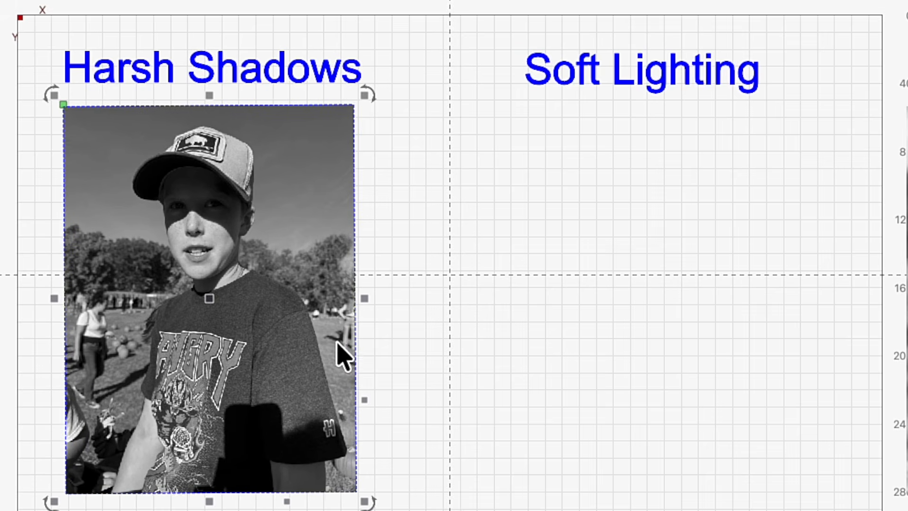
pyautogui.click(901, 496)
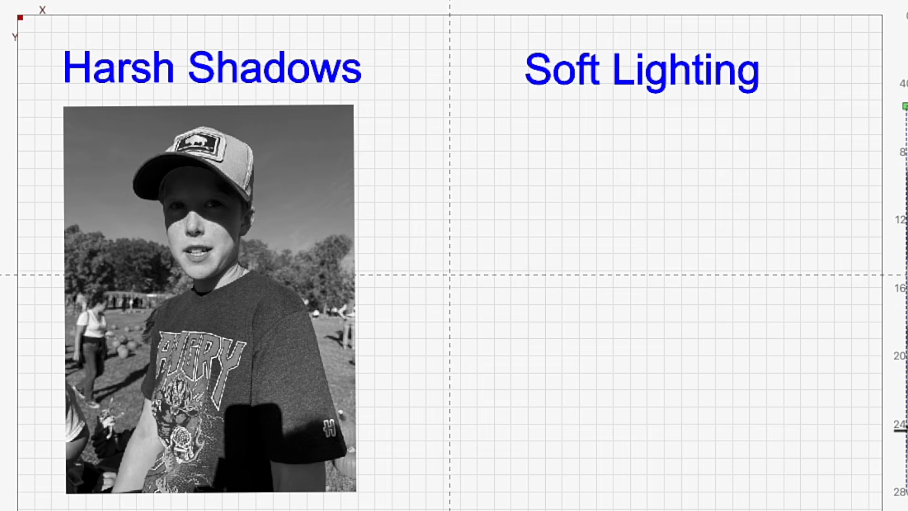
pyautogui.moveTo(903, 468); pyautogui.dragTo(511, 432)
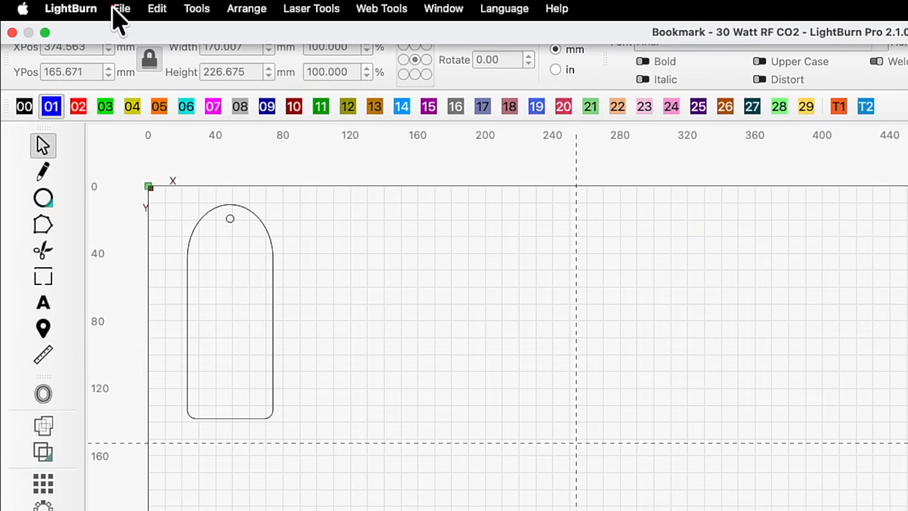
# Import the stocksnap-woman-2566854_1920.jpg photo of a mother and daughter and set its width to 100 mm
pyautogui.click(119, 9)
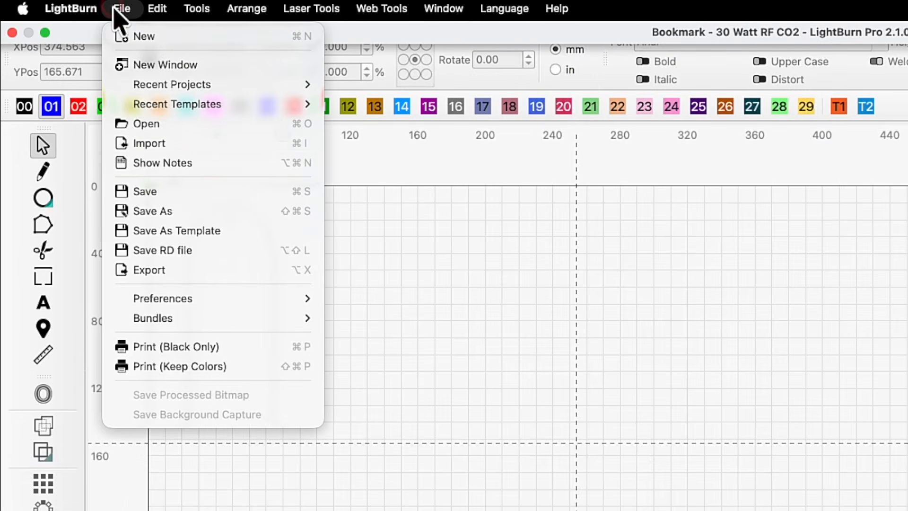
pyautogui.click(156, 143)
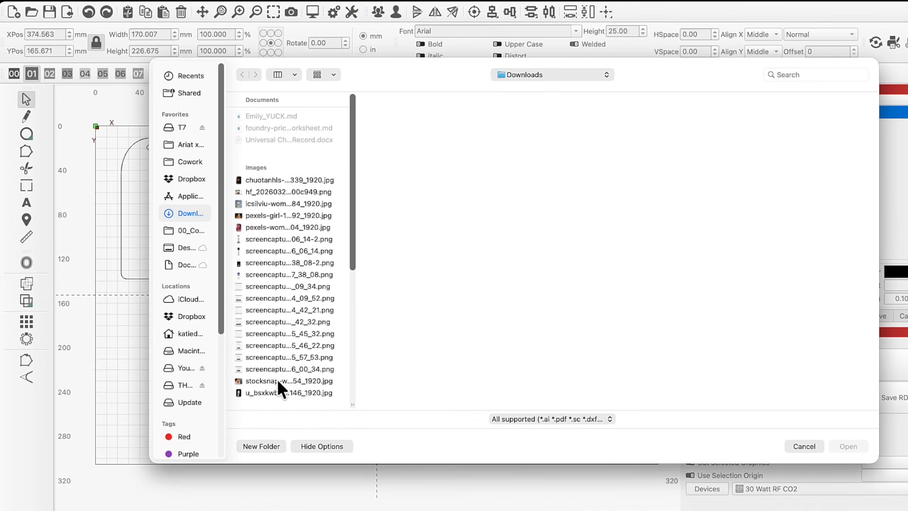
pyautogui.click(278, 380)
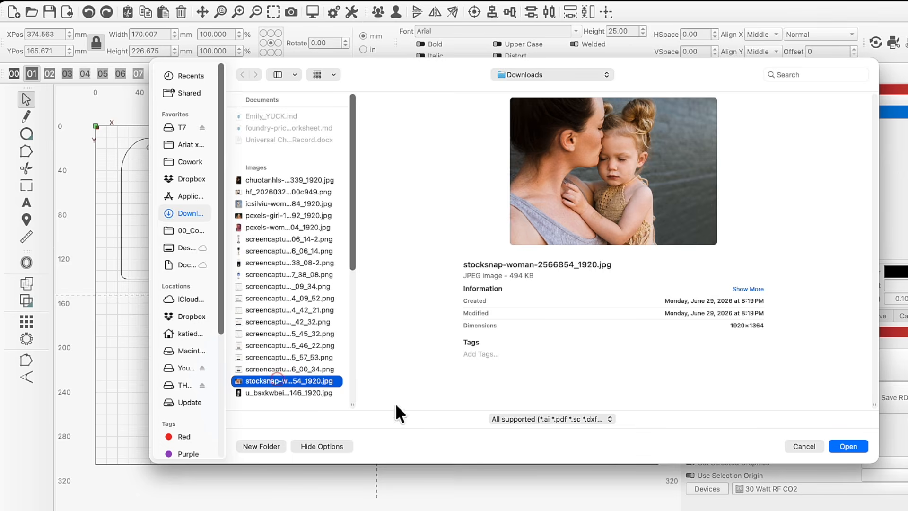
pyautogui.click(836, 449)
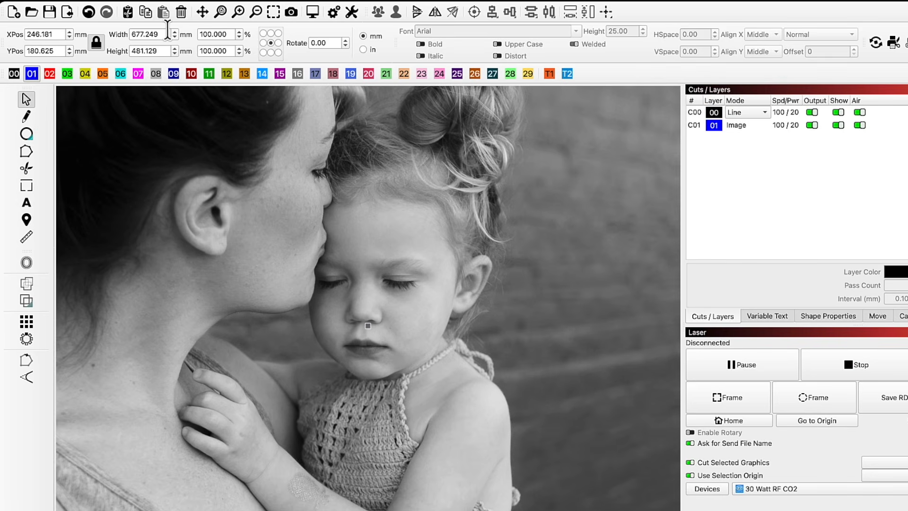
pyautogui.moveTo(161, 31); pyautogui.dragTo(114, 34)
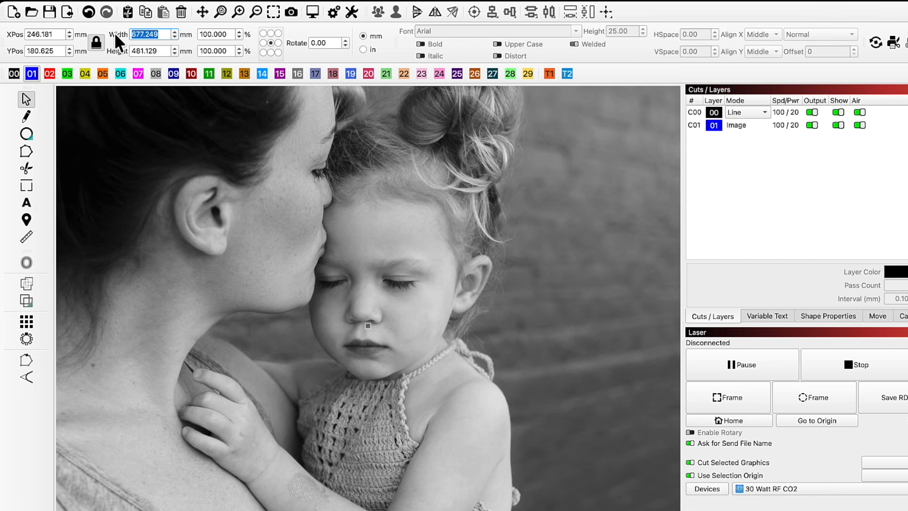
pyautogui.write('100')
pyautogui.press('Return')
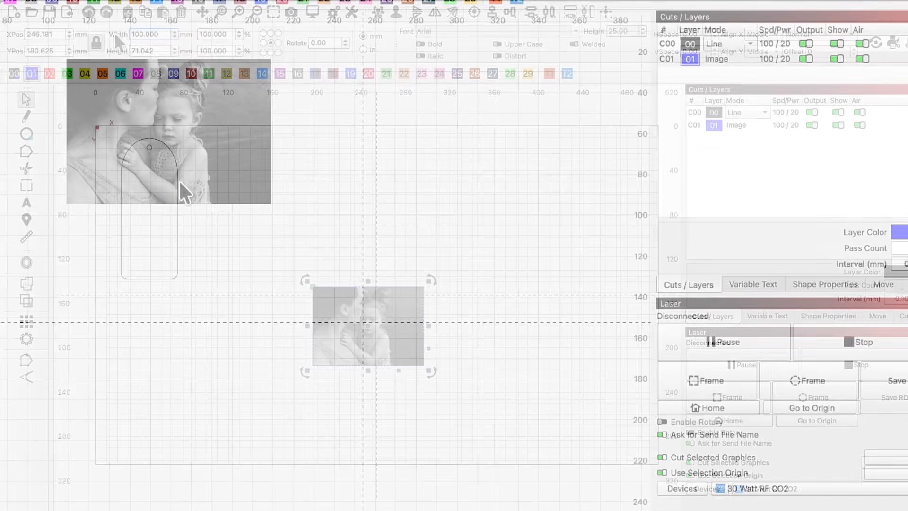
# Open Adjust Image for the photo and set contrast to -6 and brightness to 3
pyautogui.rightClick(170, 136)
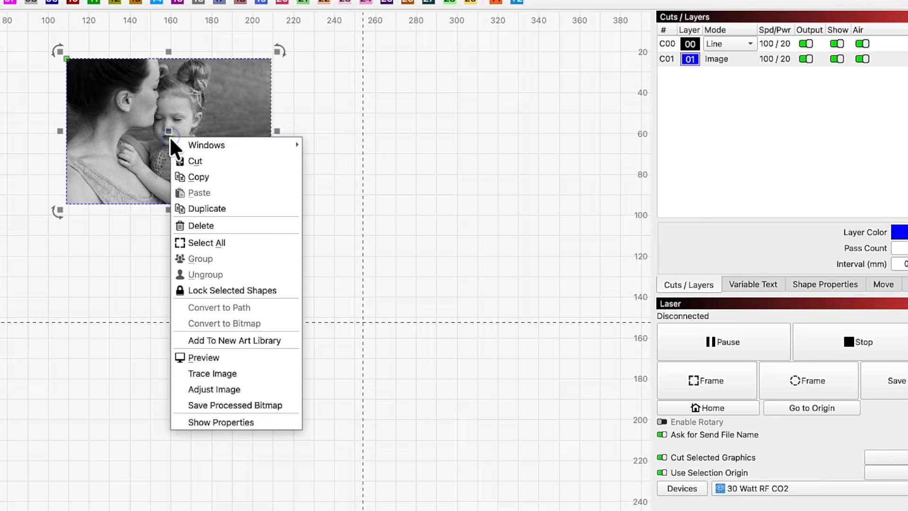
pyautogui.click(242, 388)
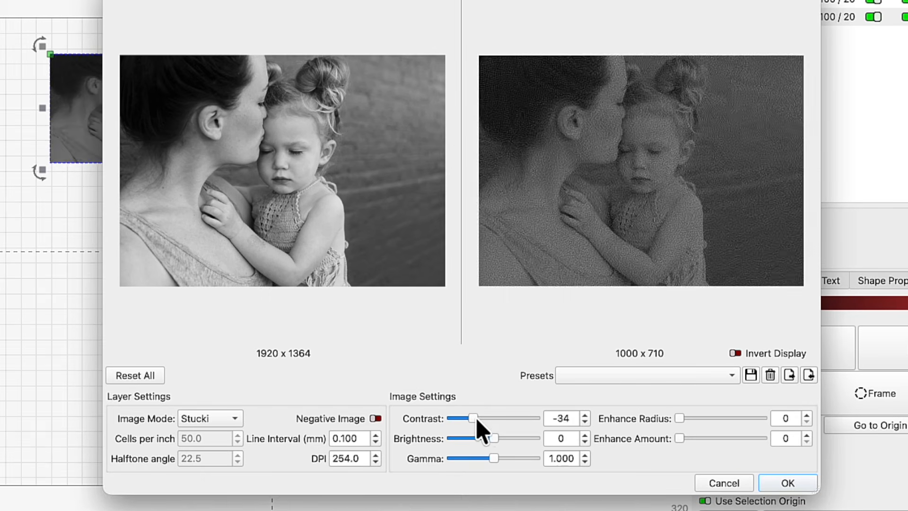
pyautogui.moveTo(467, 402); pyautogui.dragTo(481, 404)
pyautogui.moveTo(487, 437)
pyautogui.mouseDown()
pyautogui.moveTo(478, 440)
pyautogui.moveTo(496, 440)
pyautogui.mouseUp()
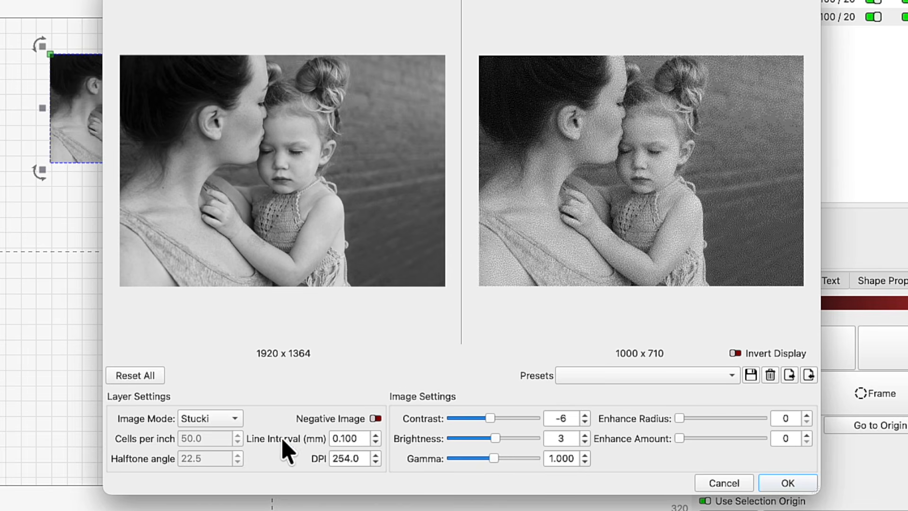
# Switch the image mode to Jarvis and then to Dither
pyautogui.click(233, 418)
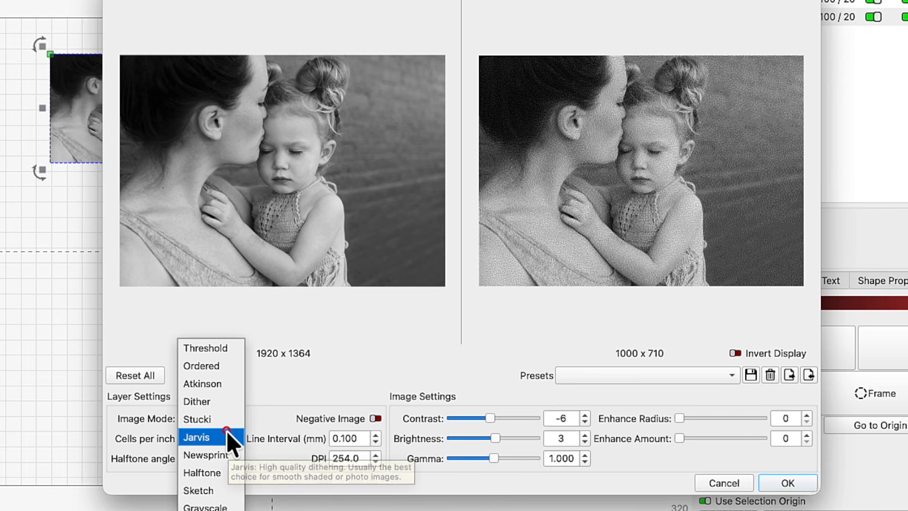
pyautogui.click(227, 436)
pyautogui.click(234, 422)
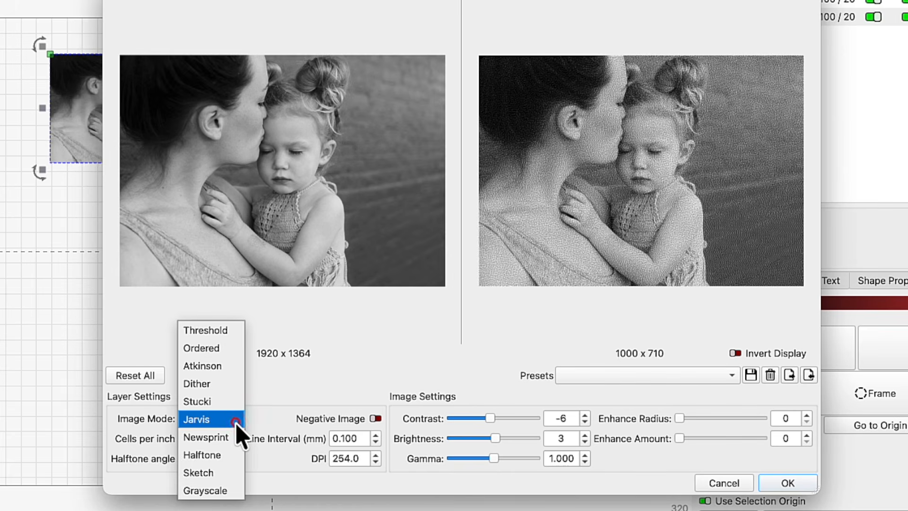
pyautogui.click(228, 381)
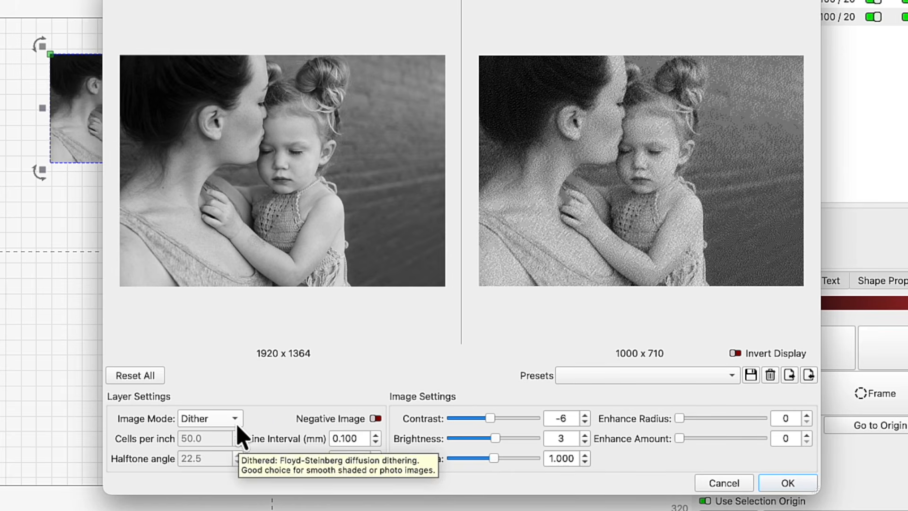
# Reset all image adjustment settings and zoom into the processed preview
pyautogui.click(150, 376)
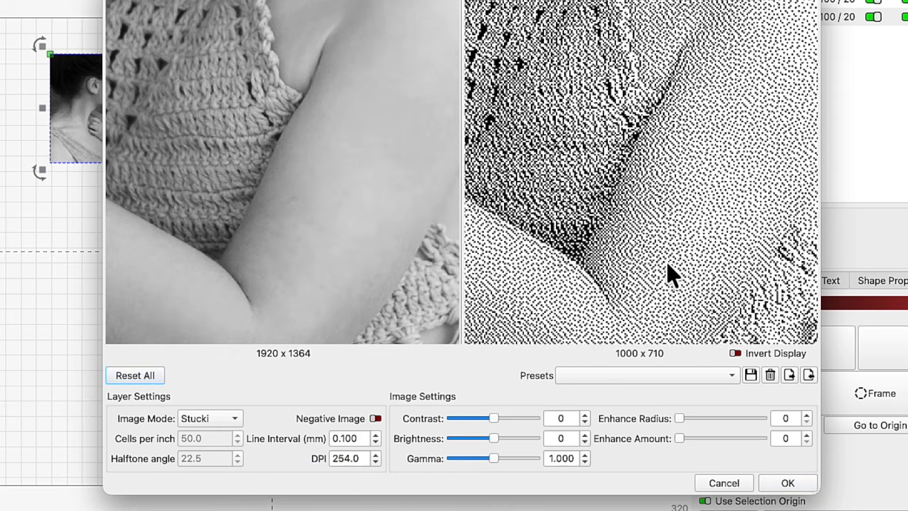
pyautogui.scroll(4, 668, 266)
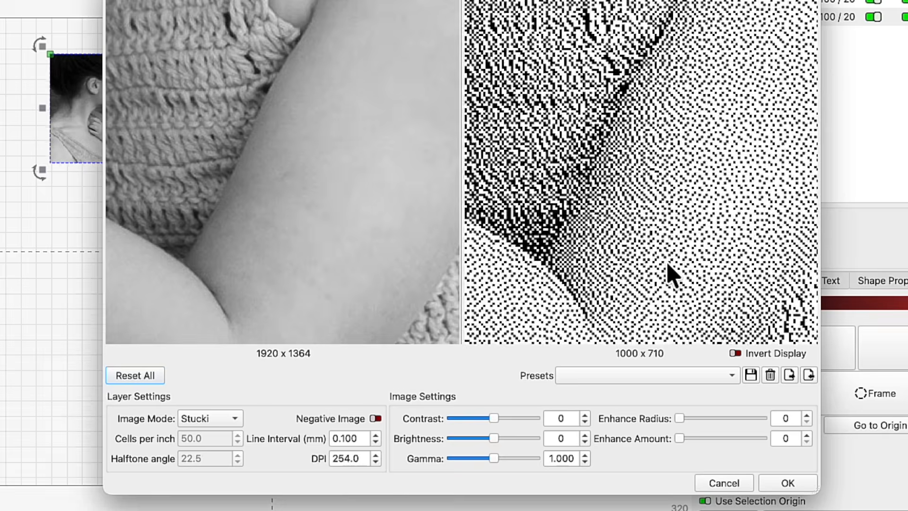
pyautogui.scroll(2, 668, 265)
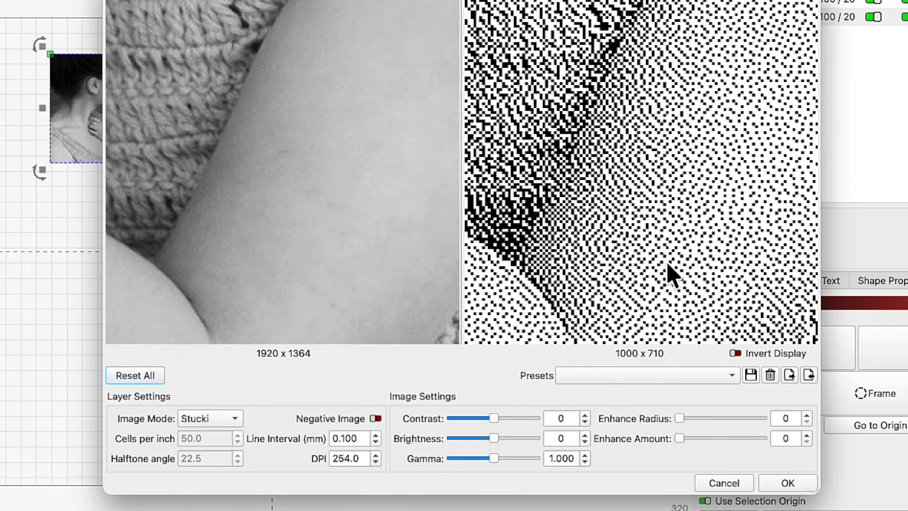
# Compare the Dither and Jarvis image modes, leaving the mode set to Jarvis
pyautogui.click(235, 418)
pyautogui.press('Up')
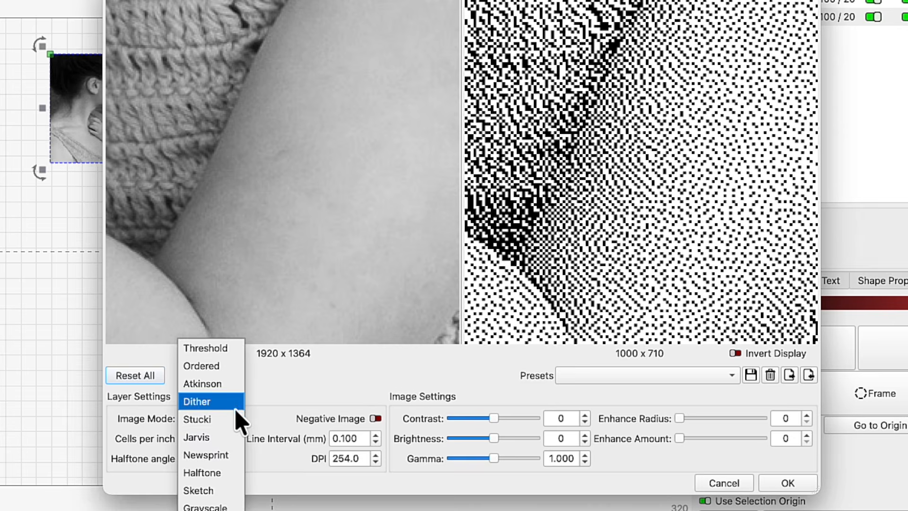
pyautogui.press('Return')
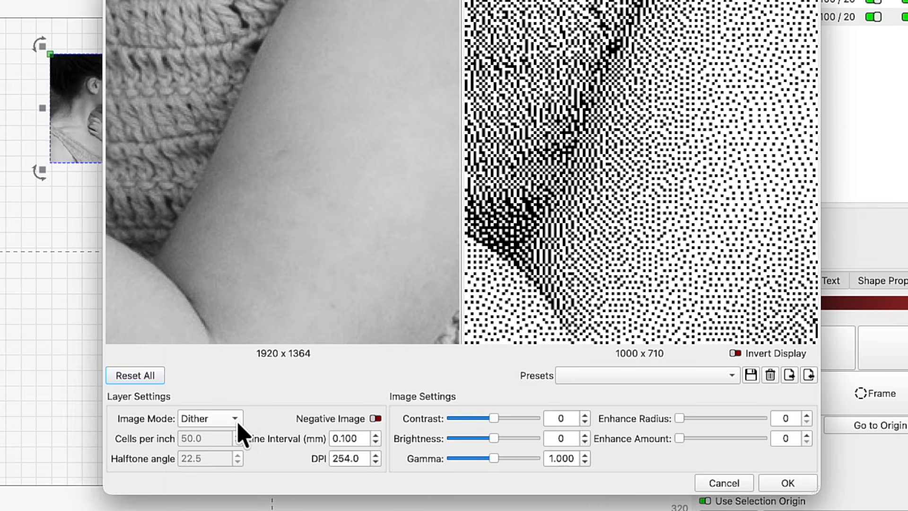
pyautogui.click(237, 424)
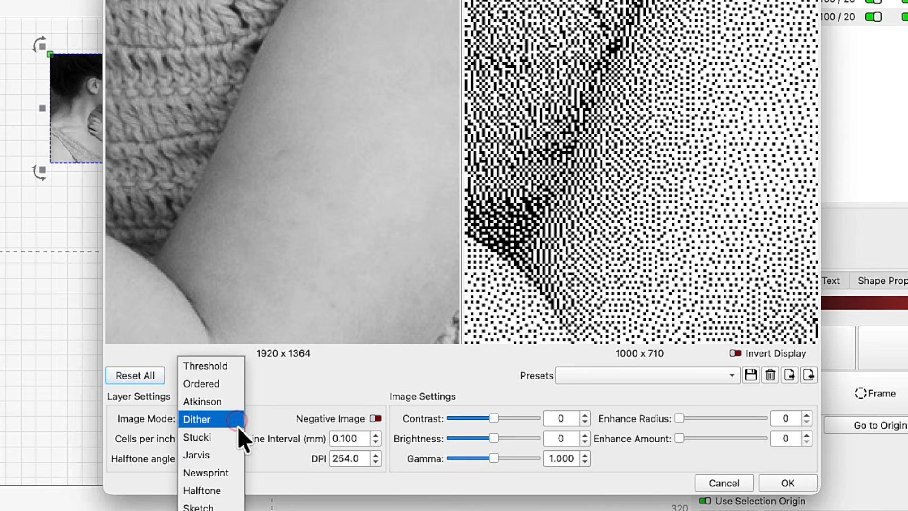
pyautogui.click(233, 454)
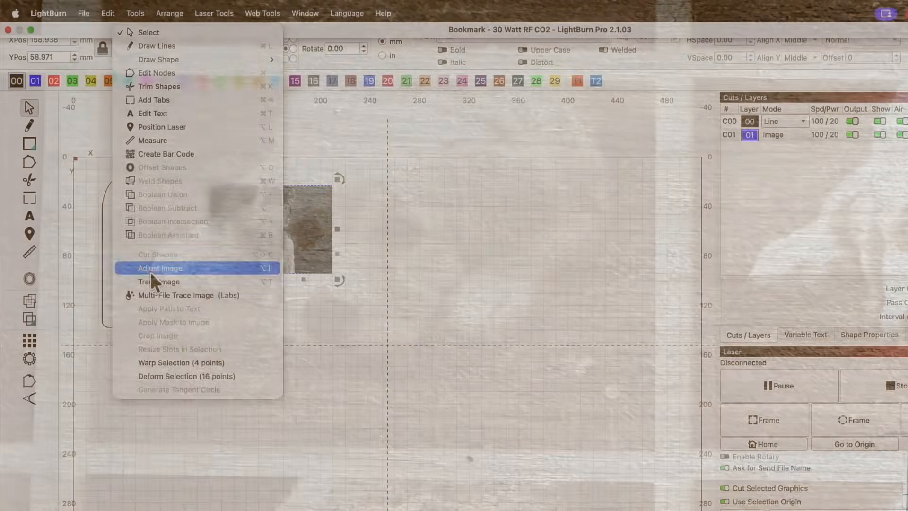
# Lower the contrast to -14 and the gamma to 0.775
pyautogui.click(151, 274)
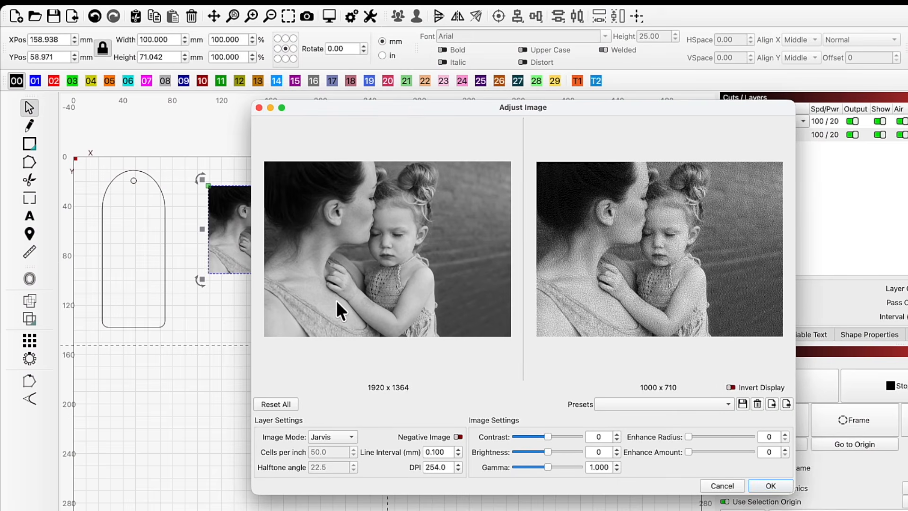
pyautogui.click(349, 434)
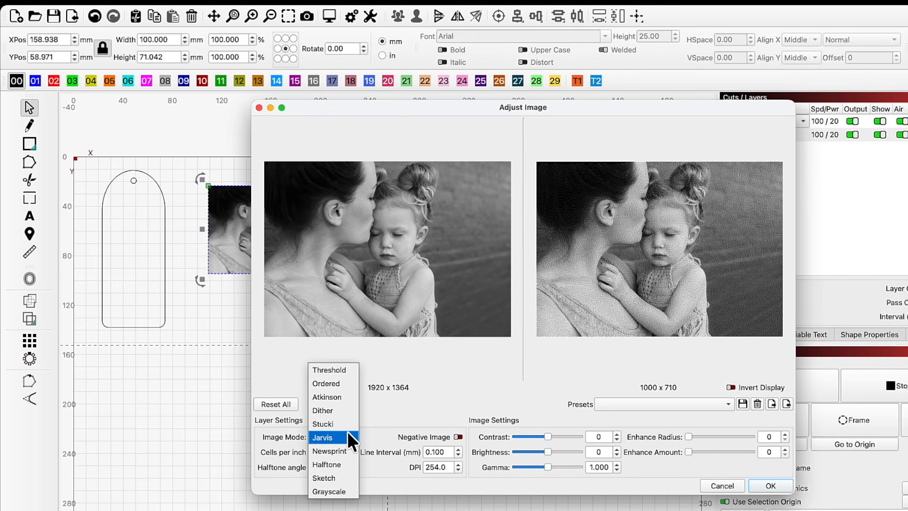
pyautogui.click(348, 437)
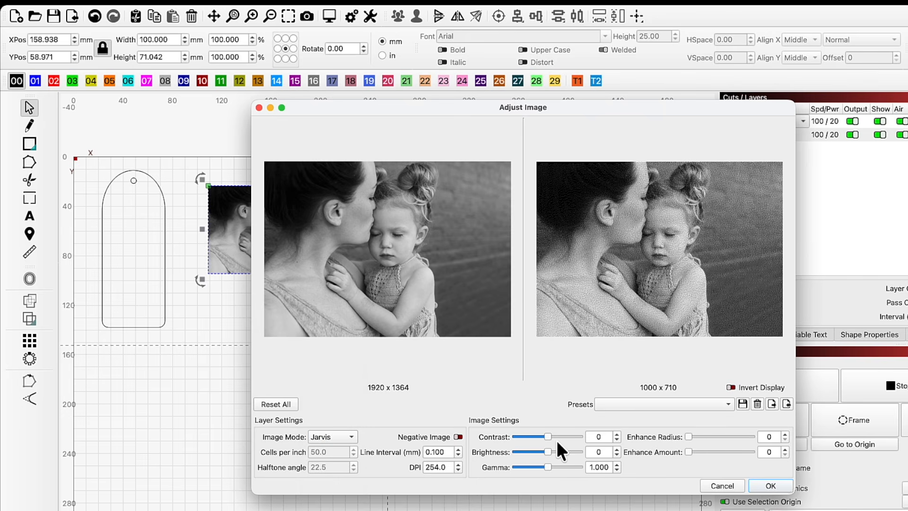
pyautogui.moveTo(546, 435); pyautogui.dragTo(541, 464)
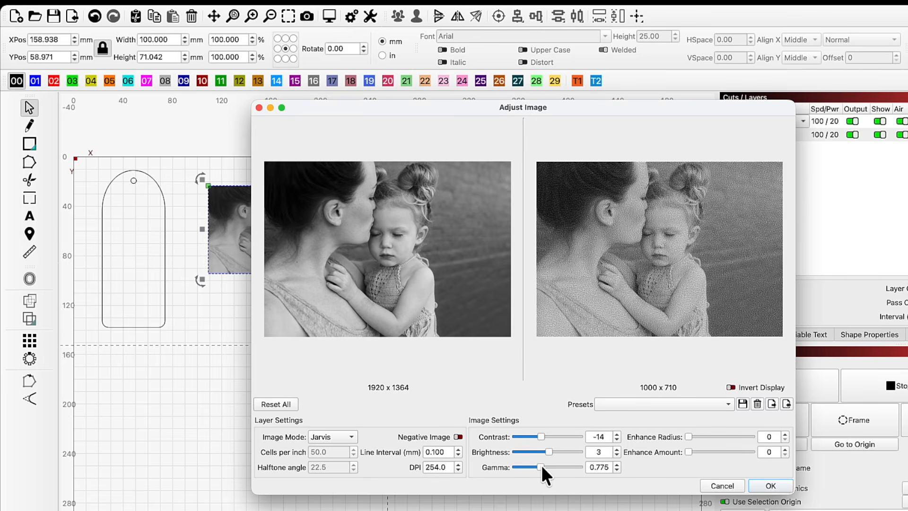
# Apply the built-in Basic preset to the image settings and zoom into the preview
pyautogui.click(659, 405)
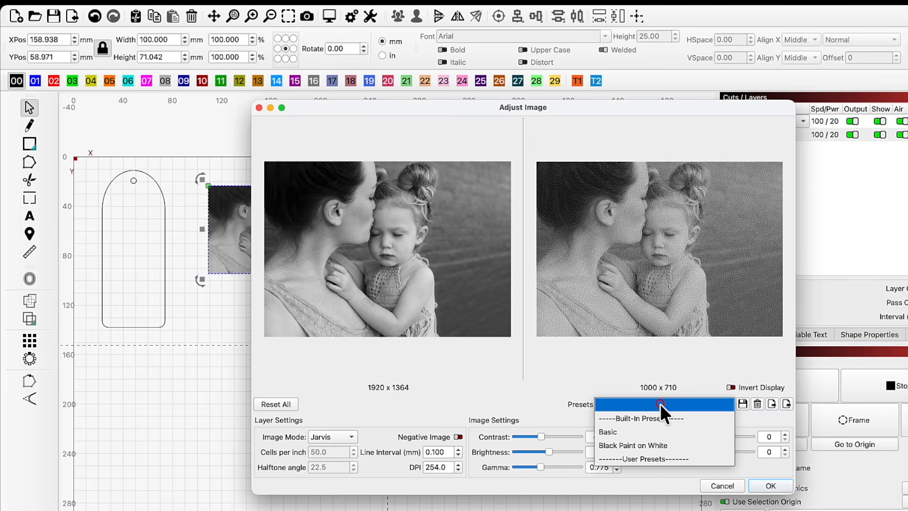
pyautogui.click(655, 432)
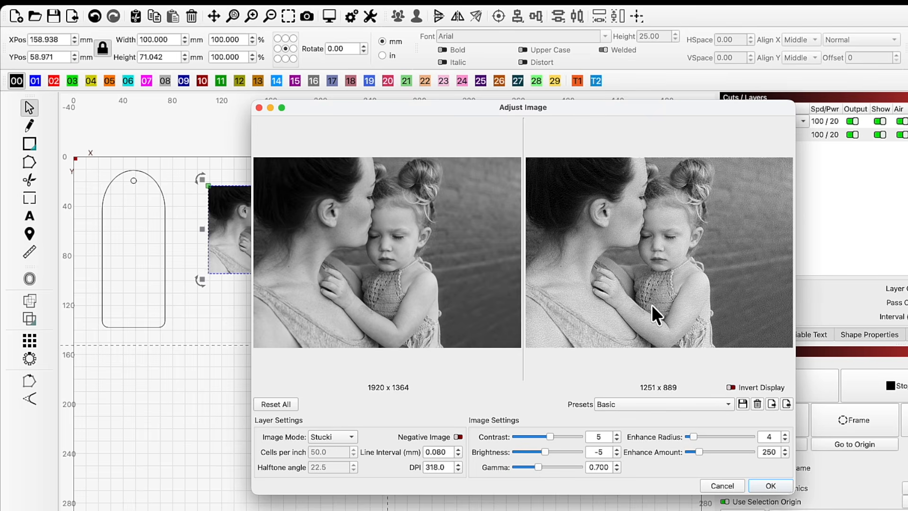
pyautogui.scroll(3, 652, 304)
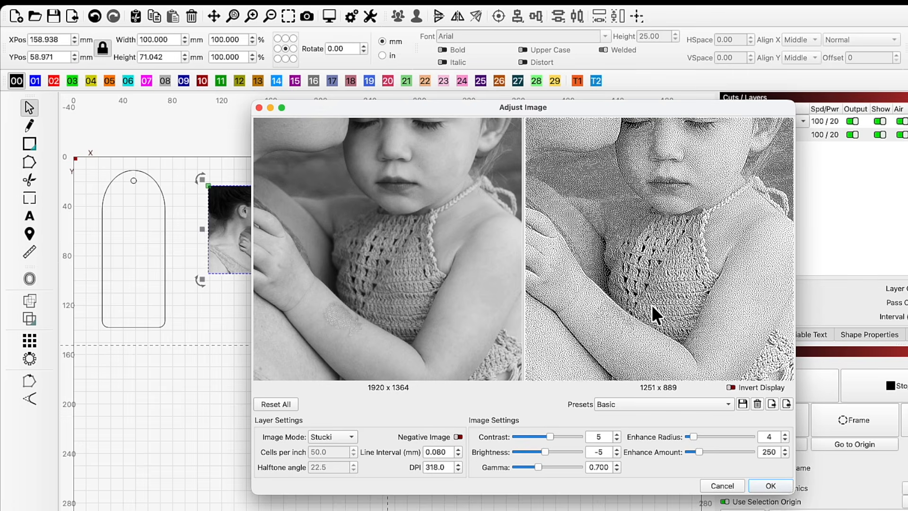
pyautogui.scroll(-2, 651, 304)
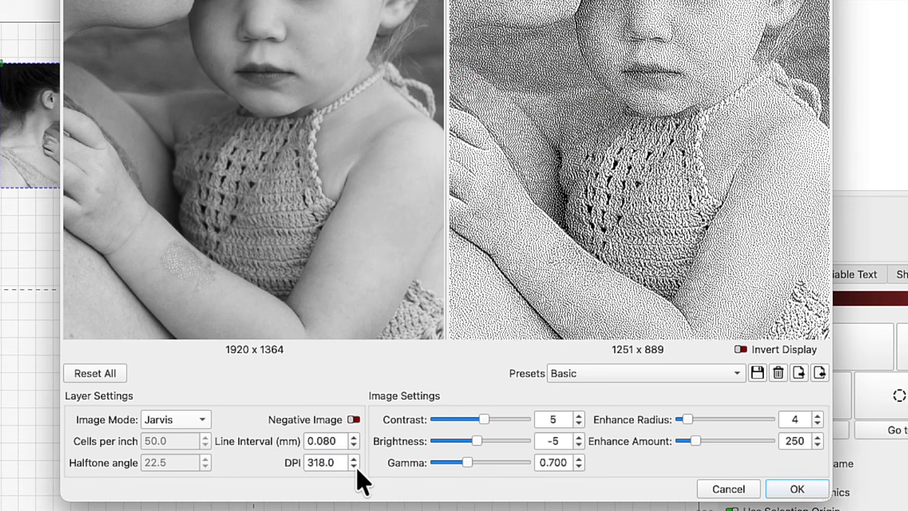
# Set the image DPI to 400 and confirm the image adjustments
pyautogui.moveTo(342, 464); pyautogui.dragTo(310, 462)
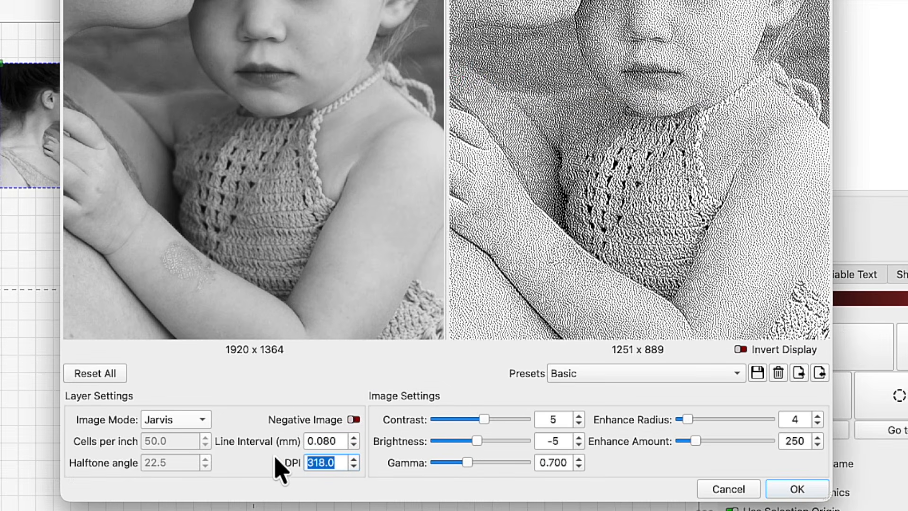
pyautogui.write('200')
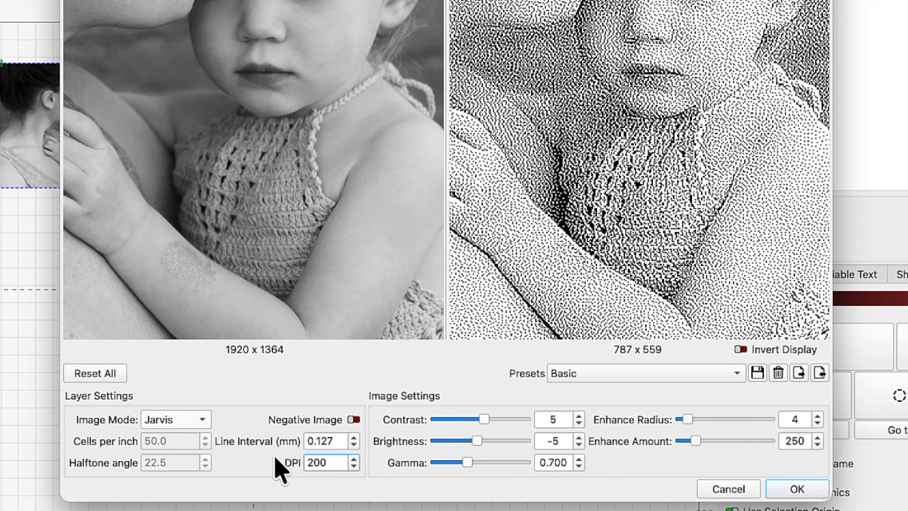
pyautogui.write('8')
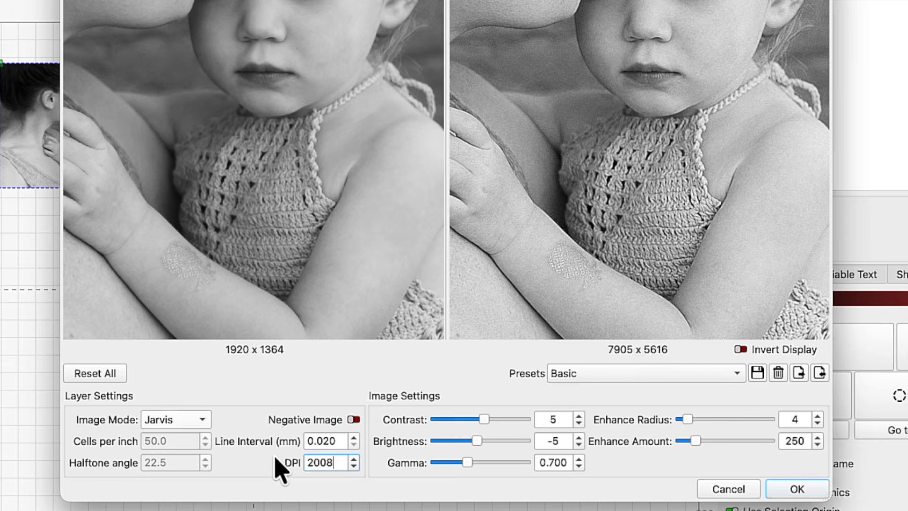
pyautogui.moveTo(341, 463); pyautogui.dragTo(291, 462)
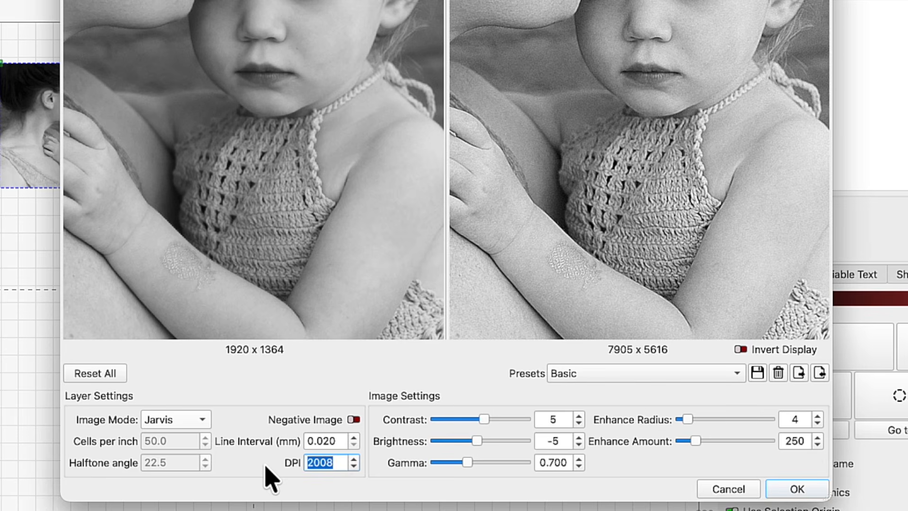
pyautogui.write('800')
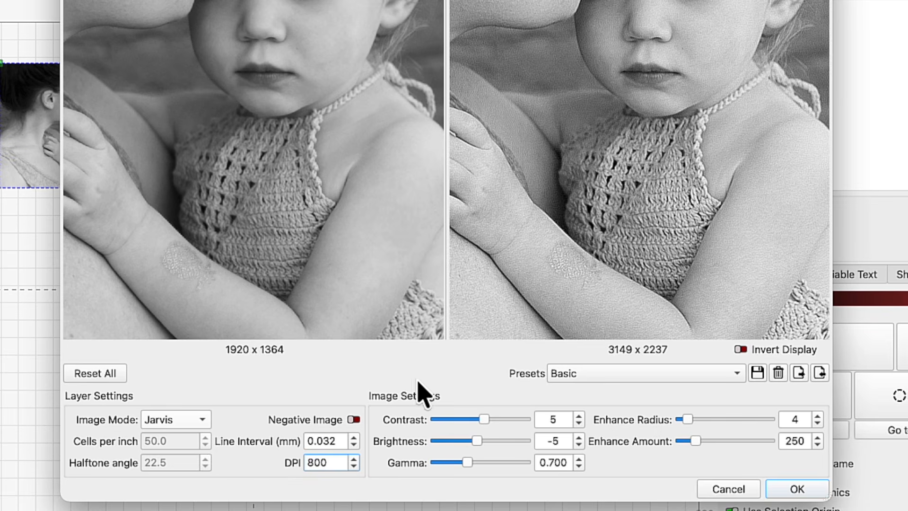
pyautogui.moveTo(331, 463); pyautogui.dragTo(289, 462)
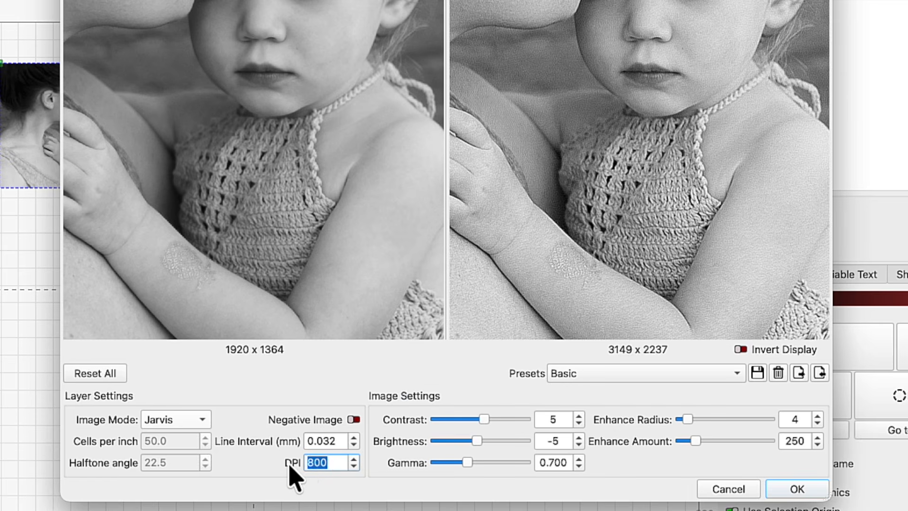
pyautogui.write('400')
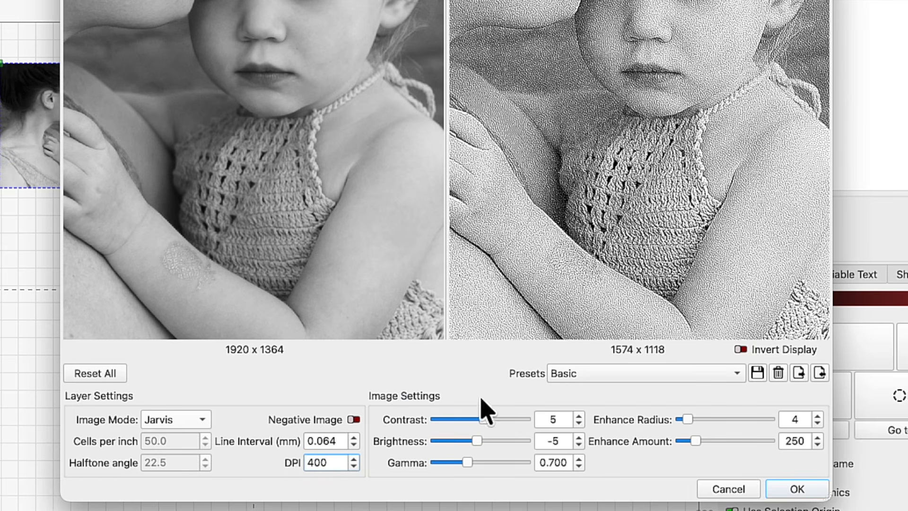
pyautogui.click(799, 490)
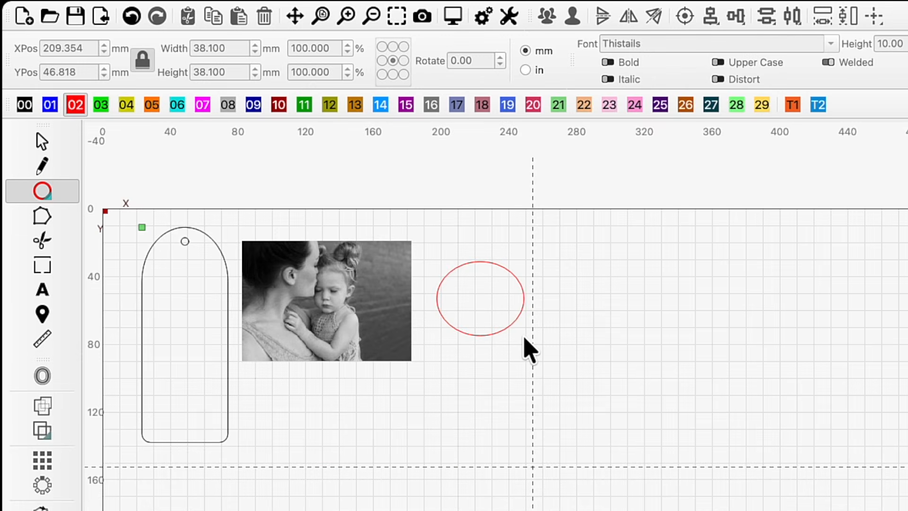
# Draw a circle and set its width and height to 1.5 in
pyautogui.moveTo(530, 350); pyautogui.dragTo(523, 348)
pyautogui.moveTo(241, 49); pyautogui.dragTo(158, 41)
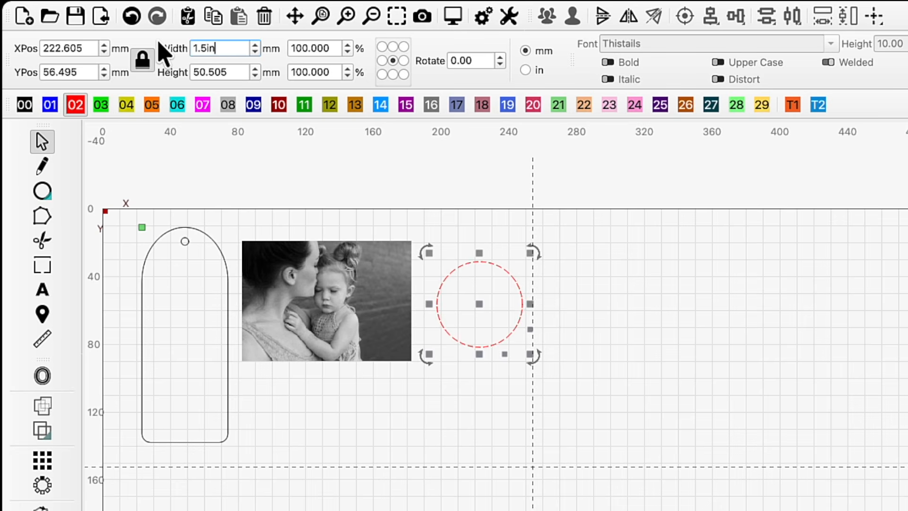
pyautogui.press('Return')
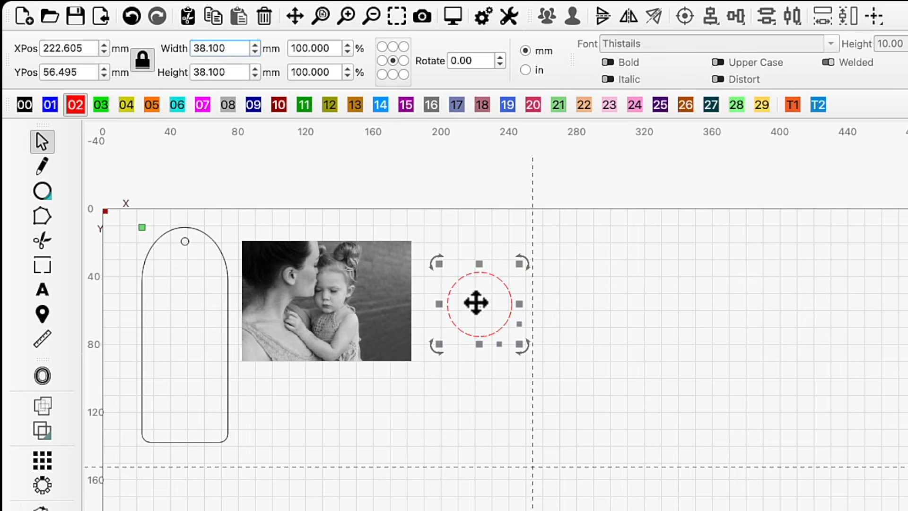
# Move the circle over the faces in the photo and apply it as a mask to the image
pyautogui.moveTo(476, 303); pyautogui.dragTo(317, 281)
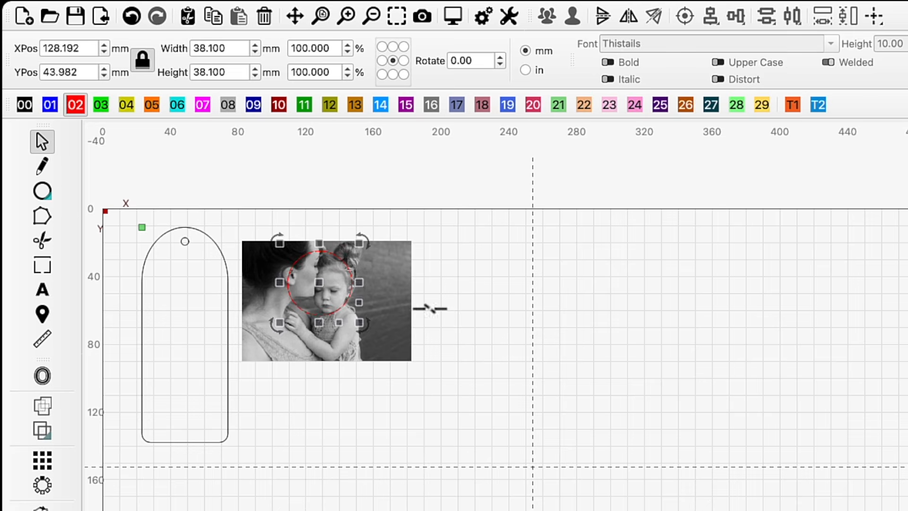
pyautogui.click(492, 316)
pyautogui.click(387, 308)
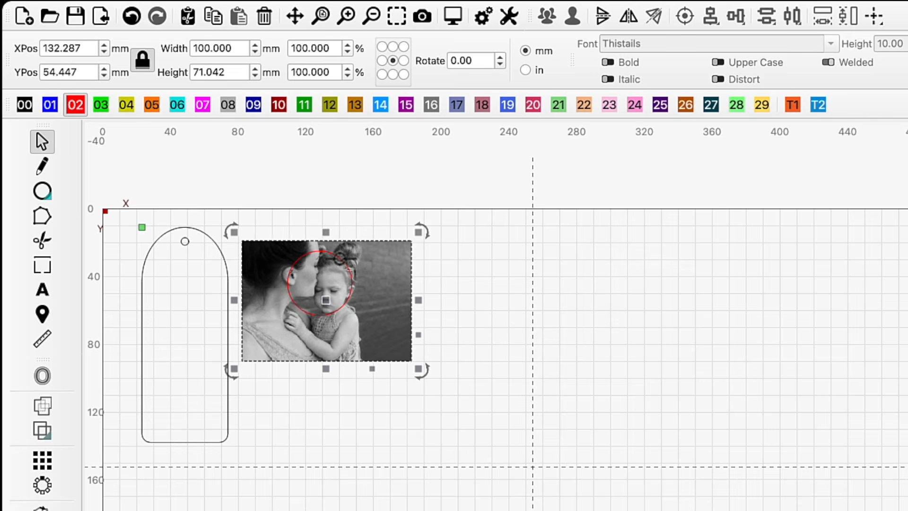
pyautogui.keyDown('shift'); pyautogui.click(338, 256); pyautogui.keyUp('shift')
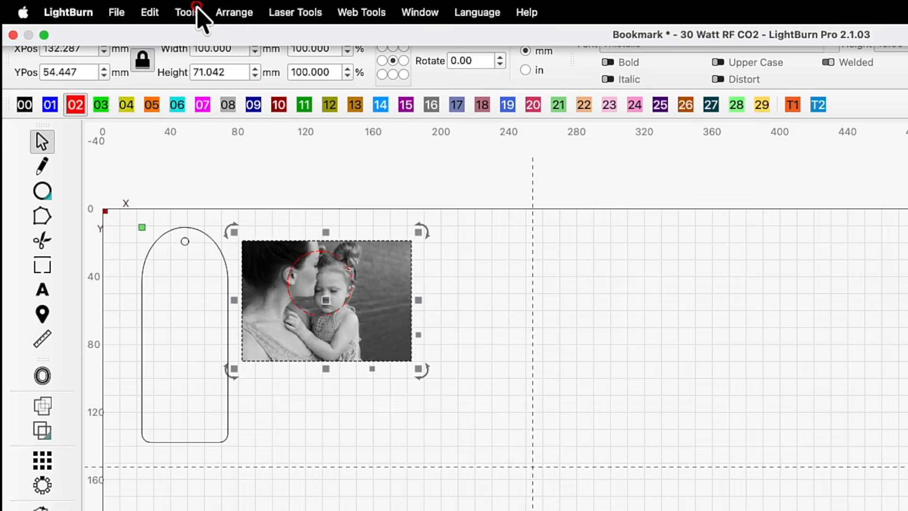
pyautogui.click(185, 12)
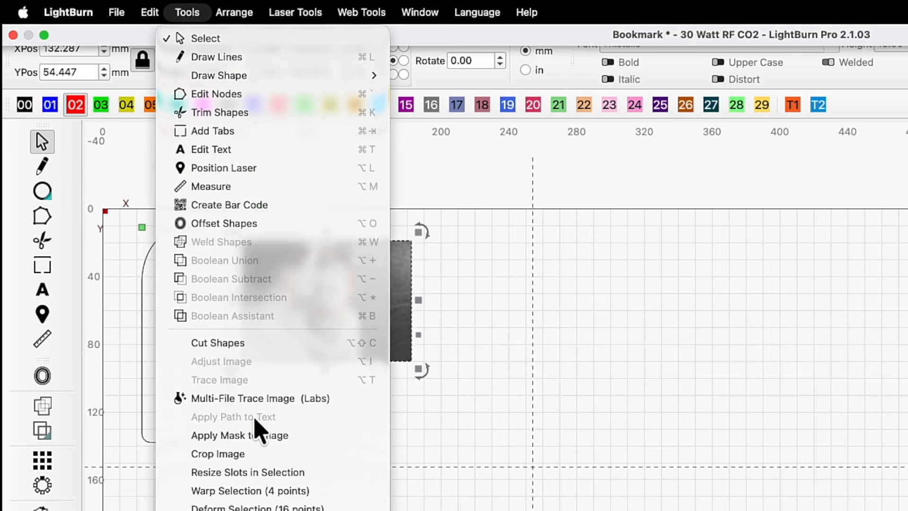
pyautogui.click(263, 435)
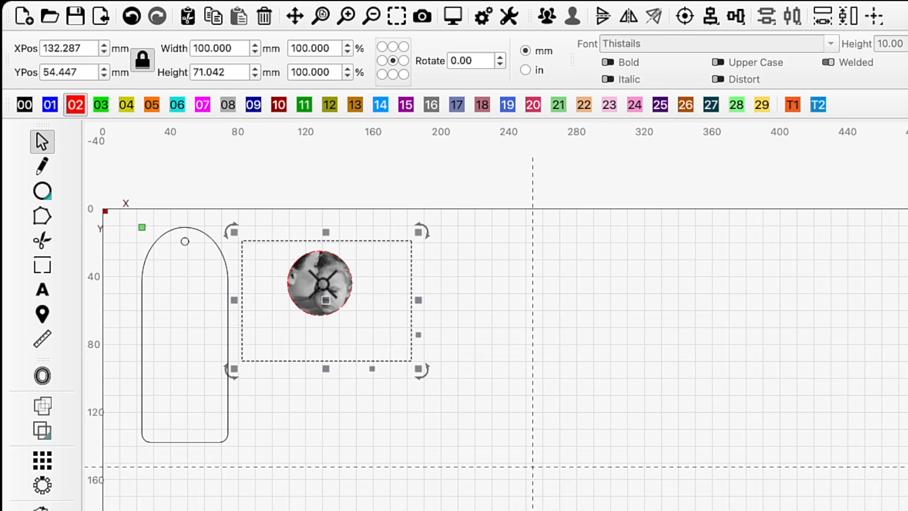
# Reposition the photo slightly within the circular mask
pyautogui.click(572, 314)
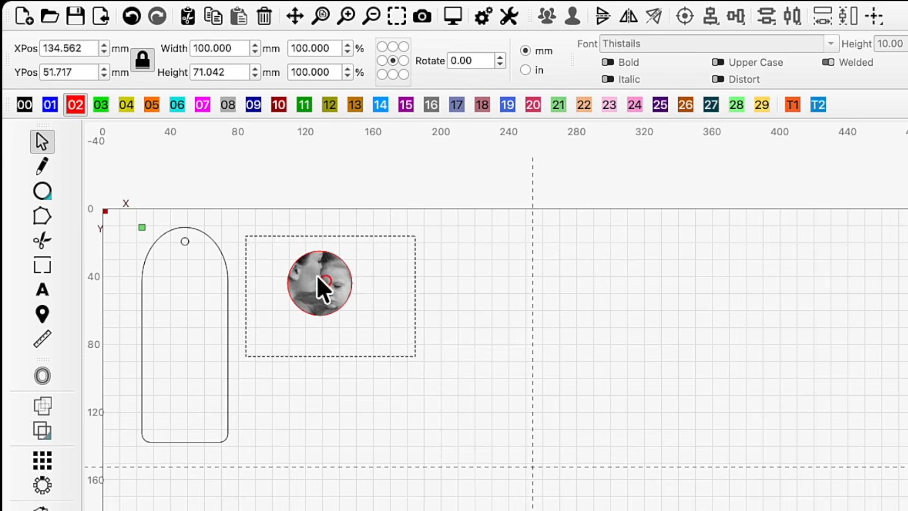
pyautogui.moveTo(317, 276)
pyautogui.mouseDown()
pyautogui.moveTo(310, 263)
pyautogui.moveTo(321, 287)
pyautogui.mouseUp()
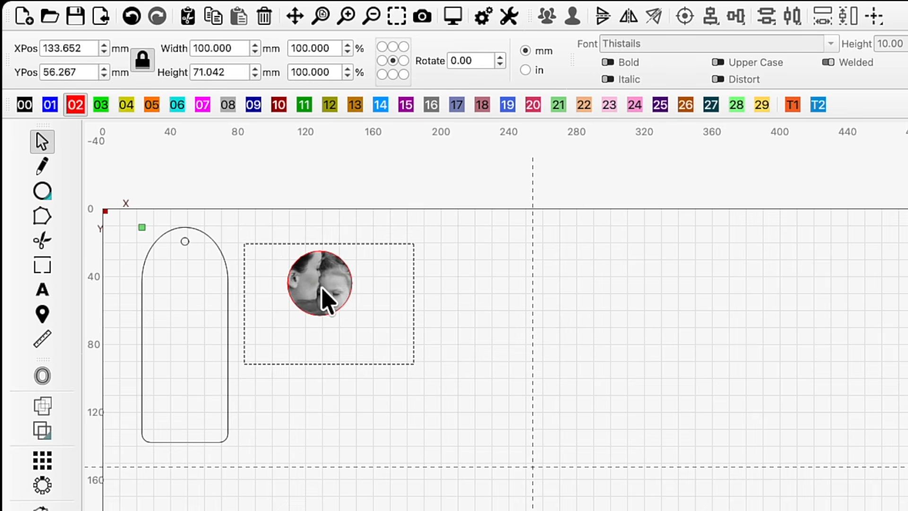
pyautogui.moveTo(410, 369); pyautogui.dragTo(384, 348)
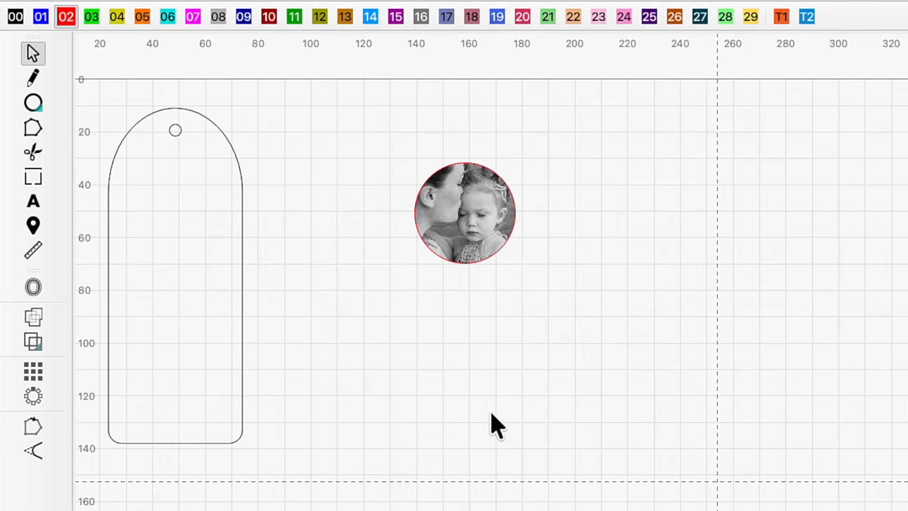
# Offset the masked circle outward by 3.50 mm with round corners
pyautogui.click(474, 262)
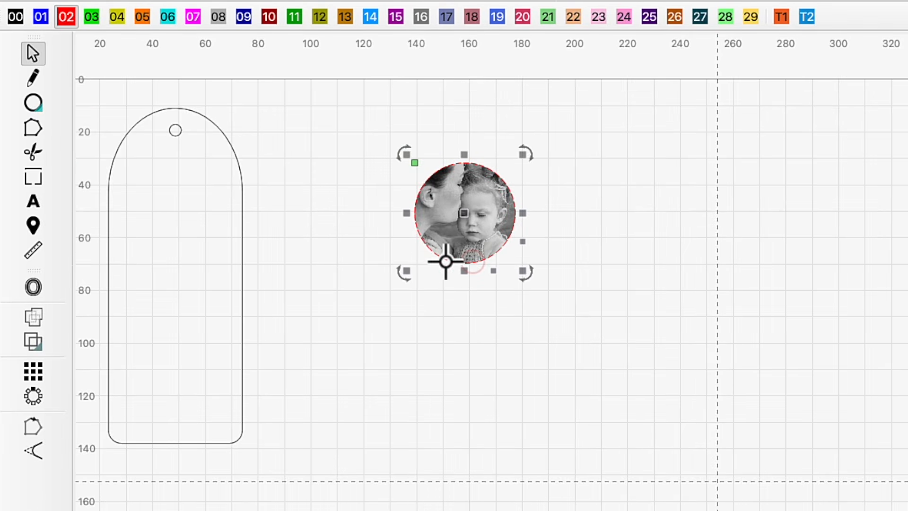
pyautogui.click(32, 288)
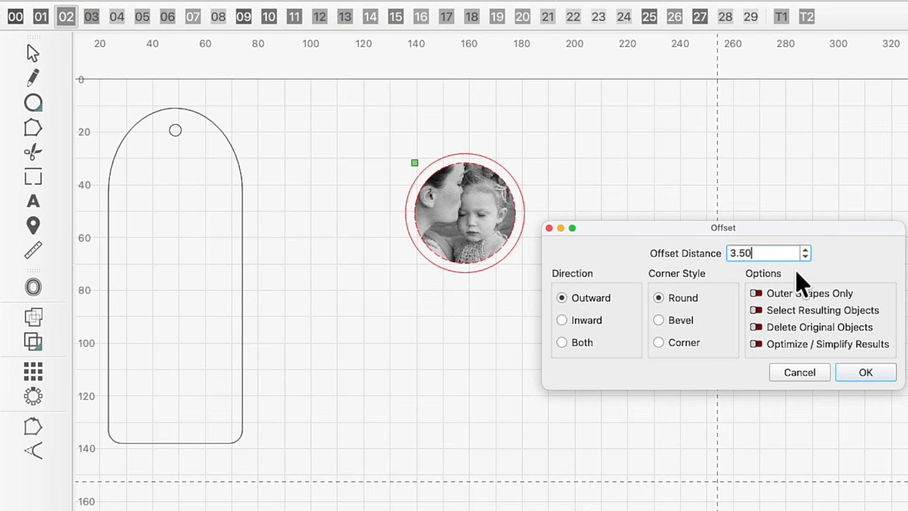
pyautogui.click(864, 372)
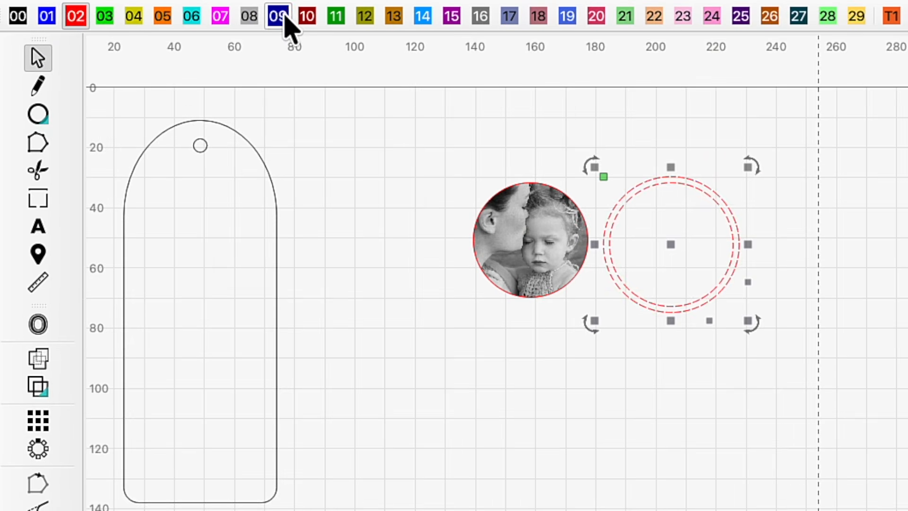
# Move the offset circles to layer 09 as a ring and set that layer's mode to Fill
pyautogui.click(284, 21)
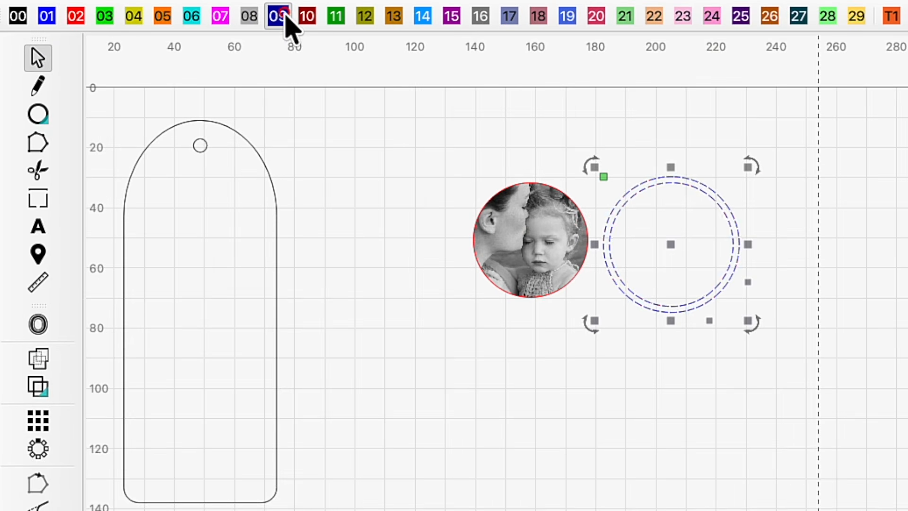
pyautogui.click(38, 359)
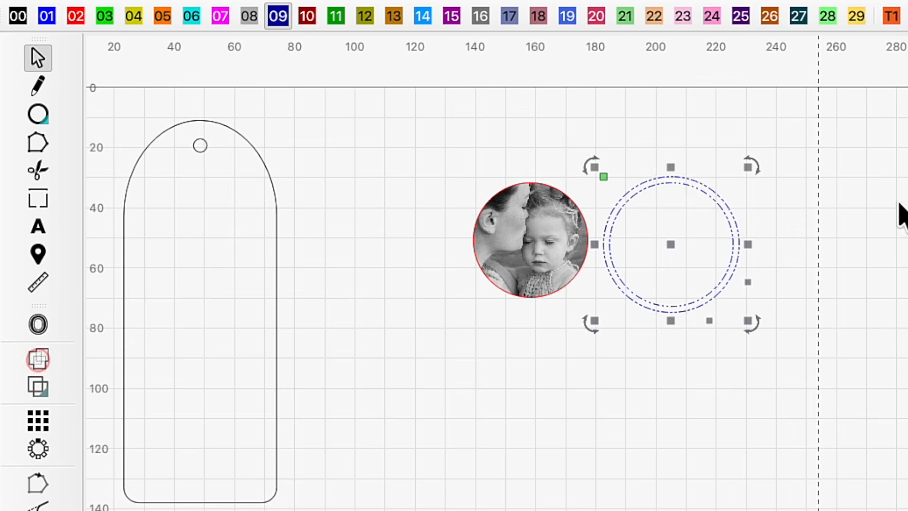
pyautogui.click(749, 145)
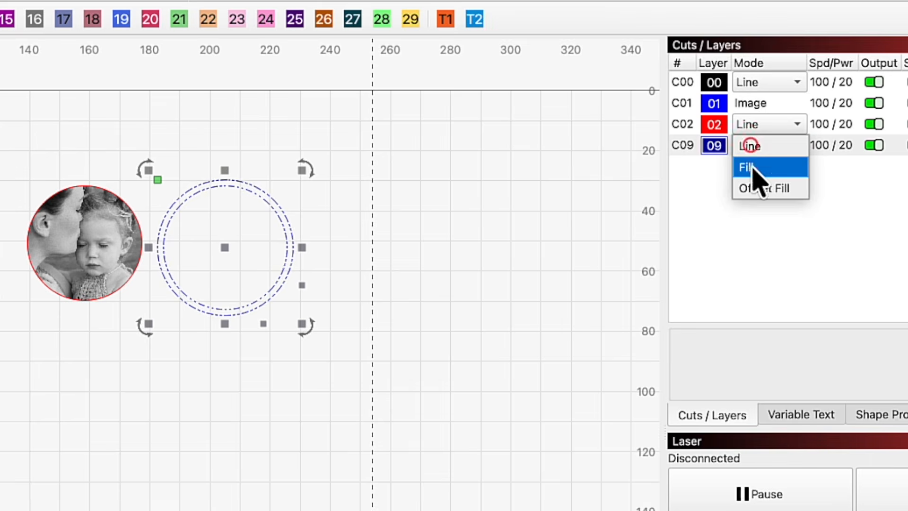
pyautogui.click(751, 168)
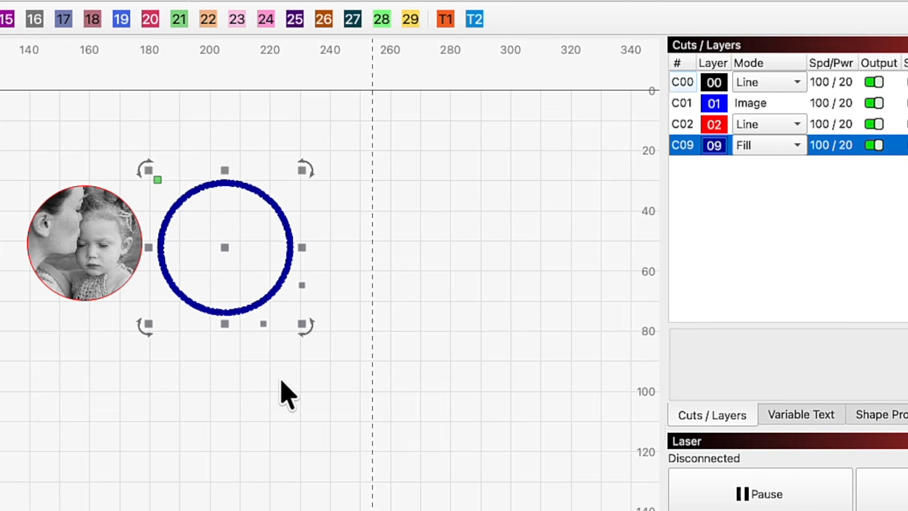
pyautogui.click(279, 377)
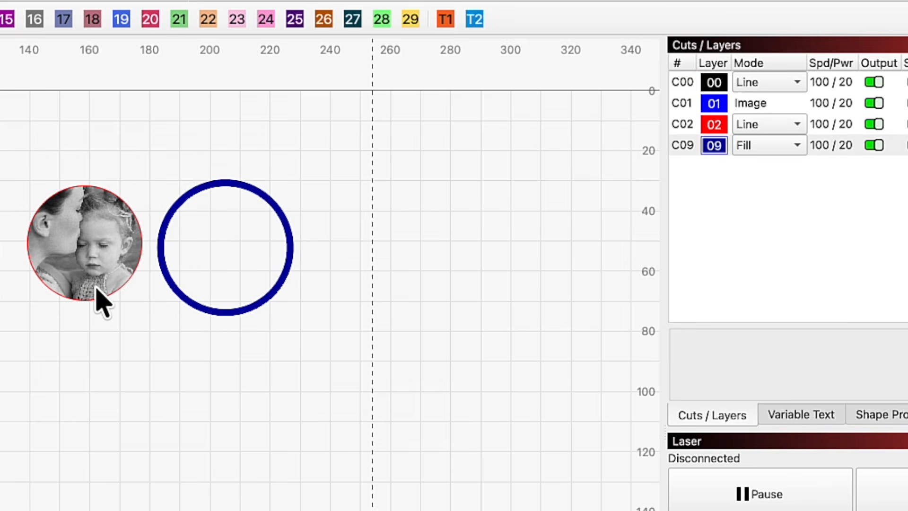
# Flatten the image mask on the circular photo
pyautogui.click(127, 279)
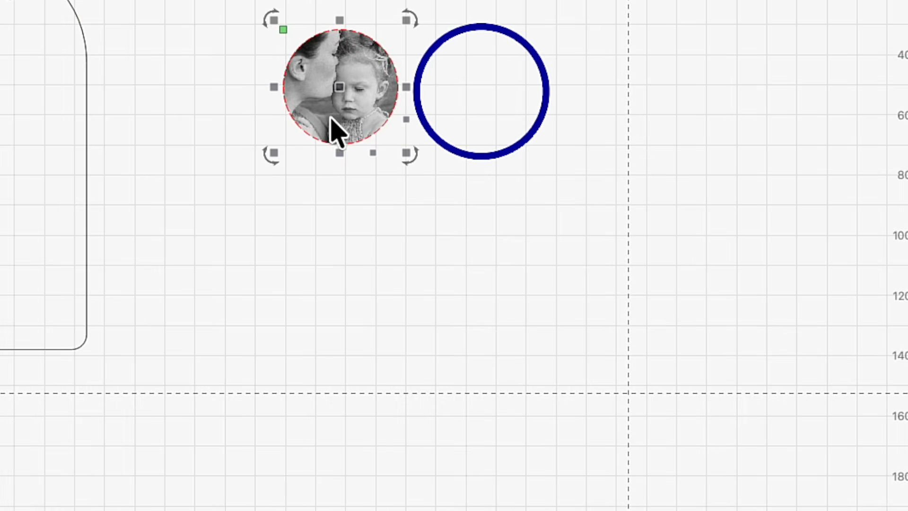
pyautogui.moveTo(338, 94); pyautogui.dragTo(338, 94)
pyautogui.click(334, 175)
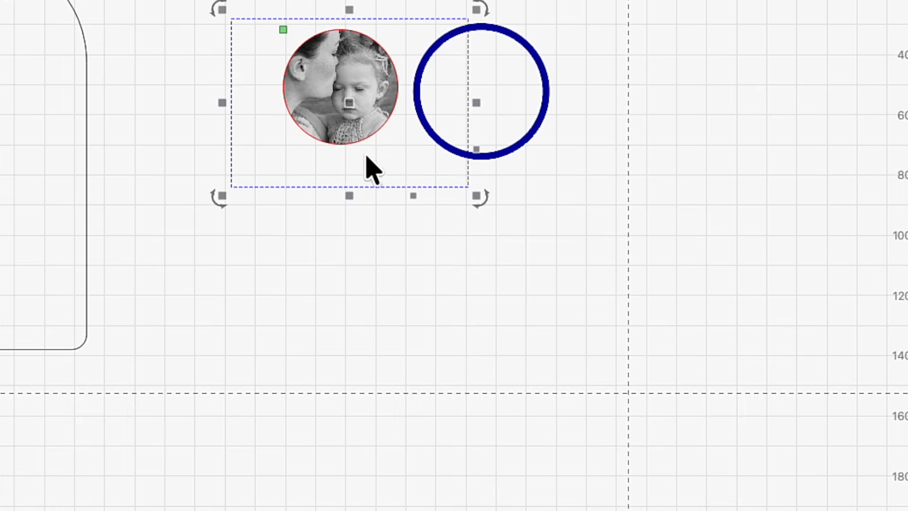
pyautogui.rightClick(348, 127)
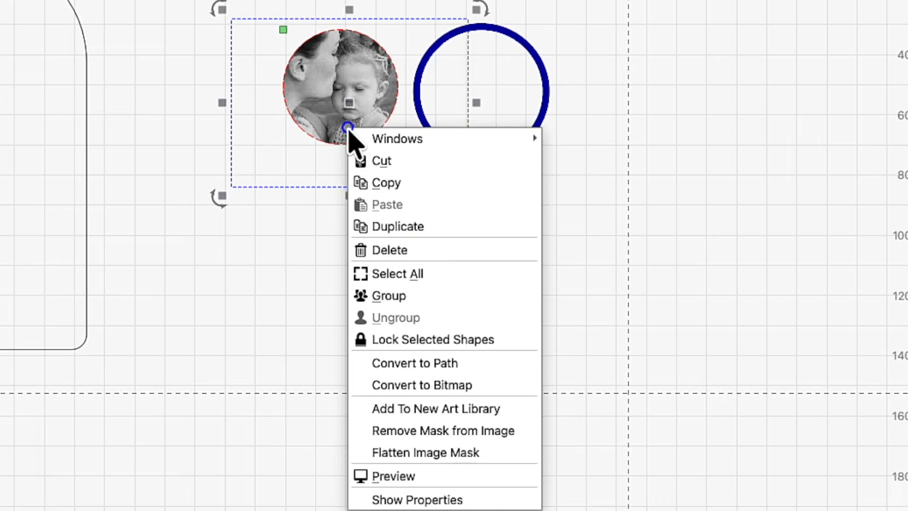
pyautogui.click(407, 452)
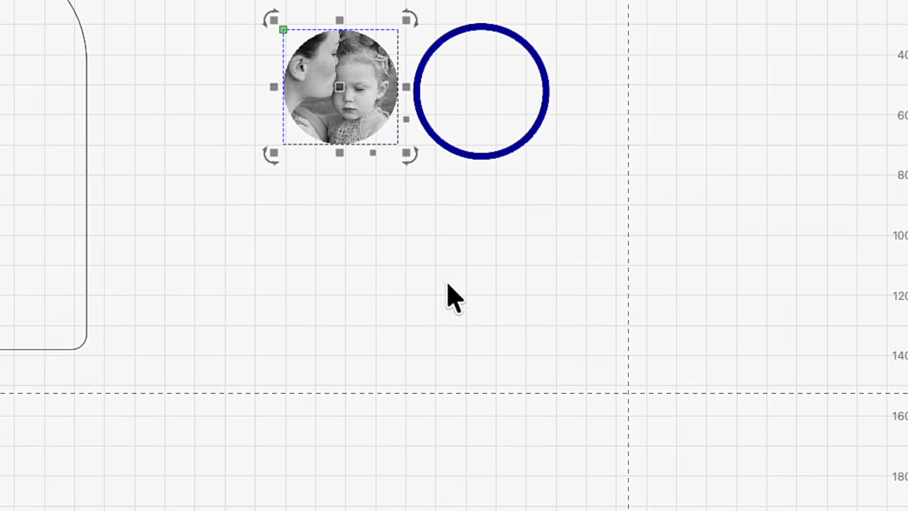
# Center the round photo inside the ring and align both to the bookmark's vertical centre line
pyautogui.click(445, 281)
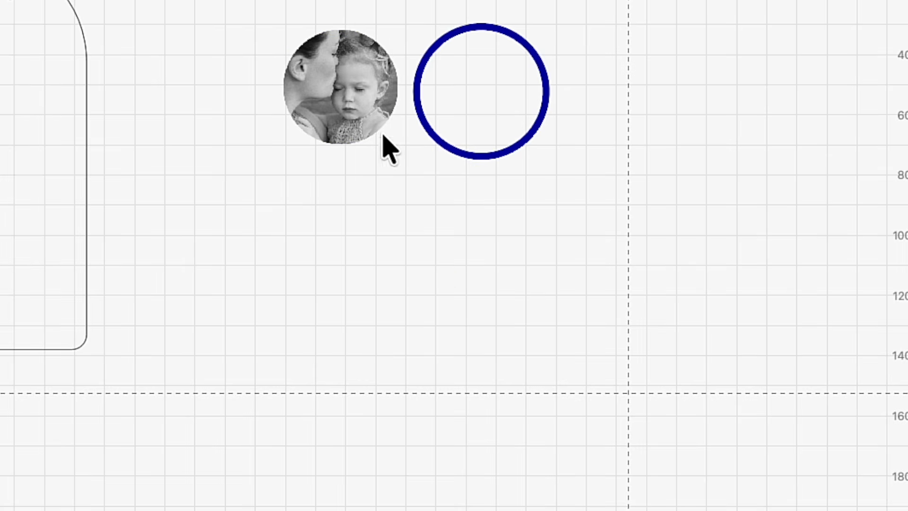
pyautogui.click(342, 87)
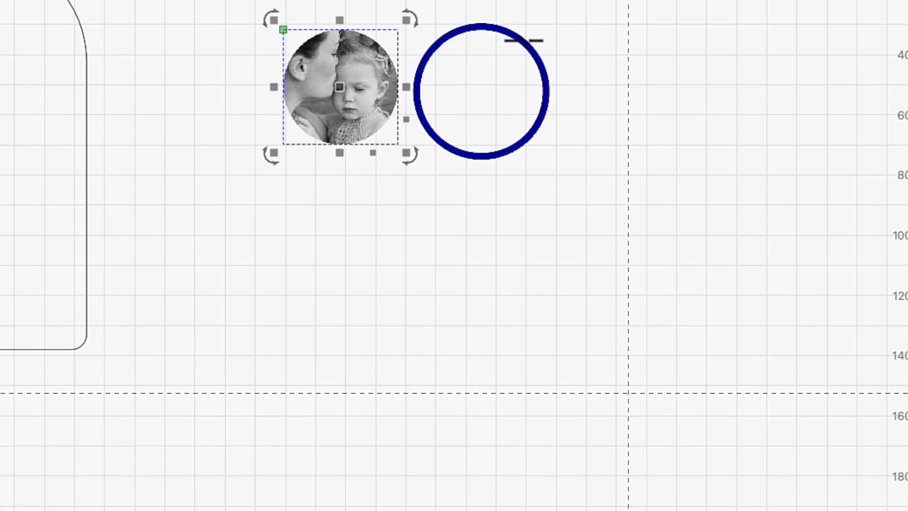
pyautogui.keyDown('shift'); pyautogui.click(522, 38); pyautogui.keyUp('shift')
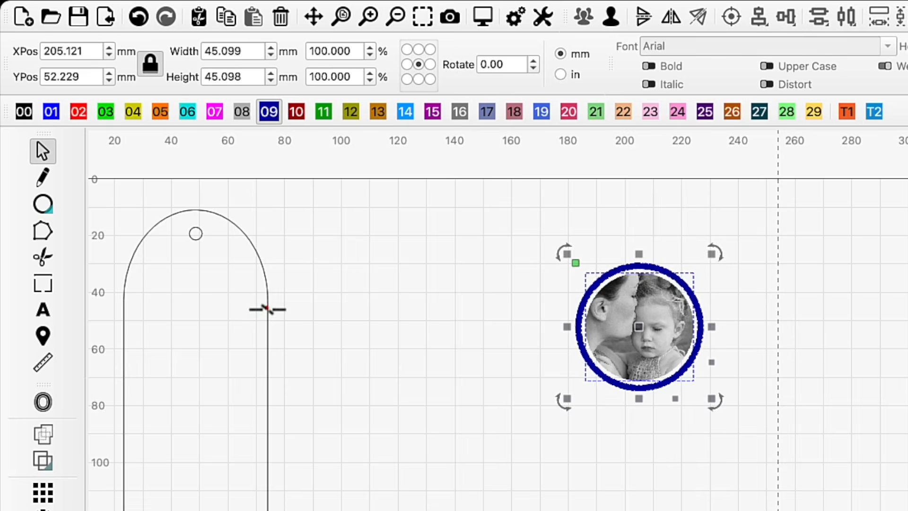
pyautogui.keyDown('shift'); pyautogui.click(266, 307); pyautogui.keyUp('shift')
pyautogui.click(760, 19)
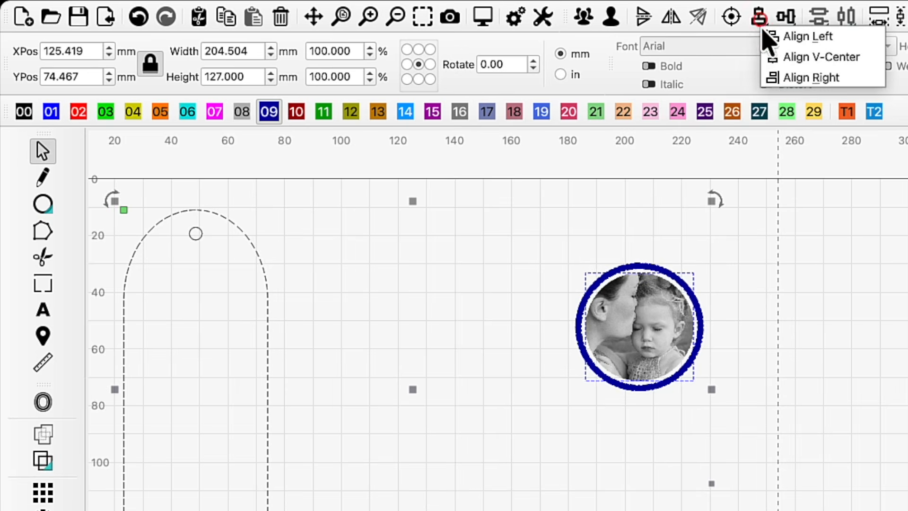
pyautogui.click(779, 56)
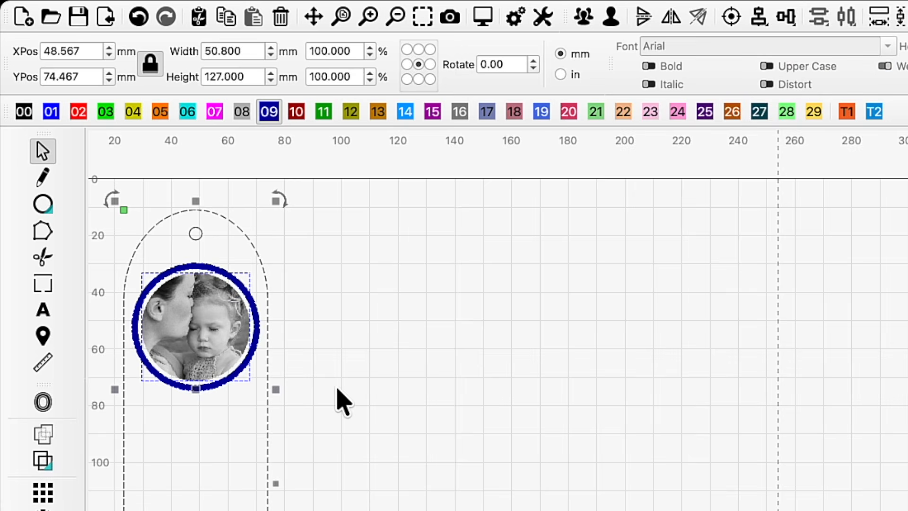
pyautogui.click(336, 385)
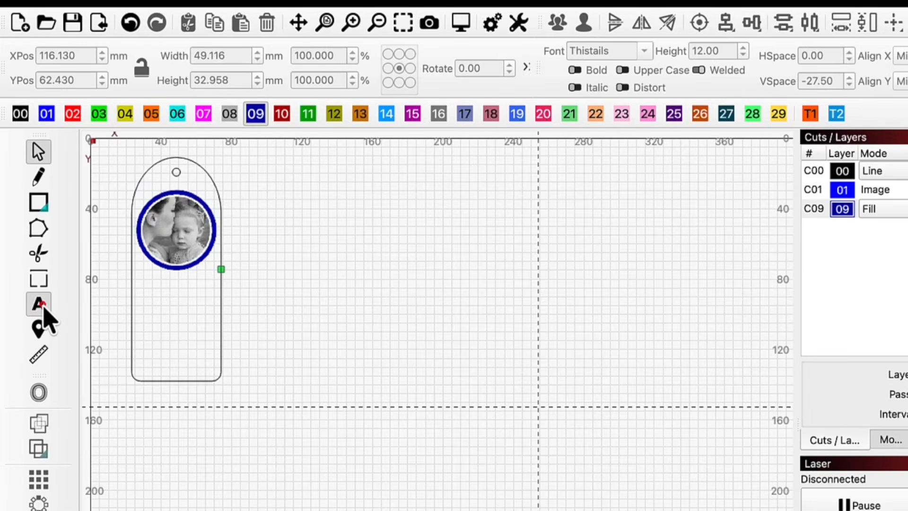
# Add a two-line text "Love you," / "Mom!" beside the bookmark
pyautogui.click(44, 310)
pyautogui.click(277, 258)
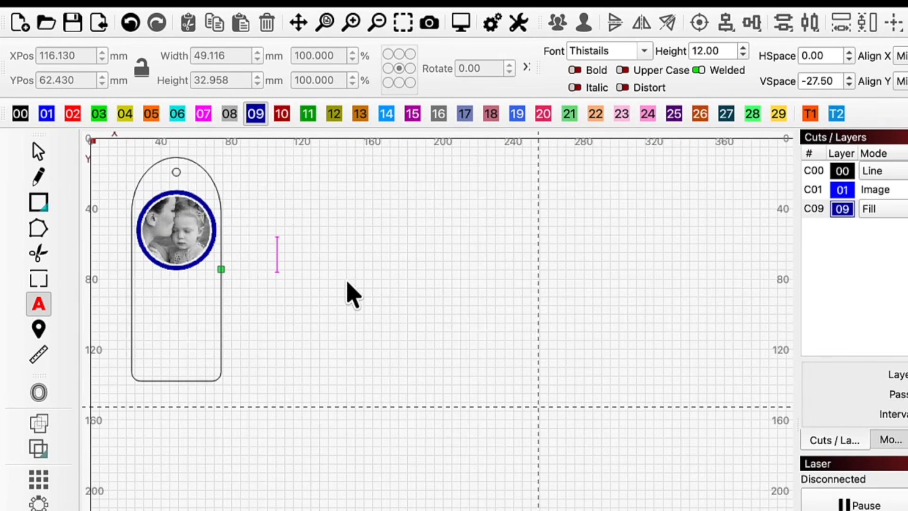
pyautogui.write('Love')
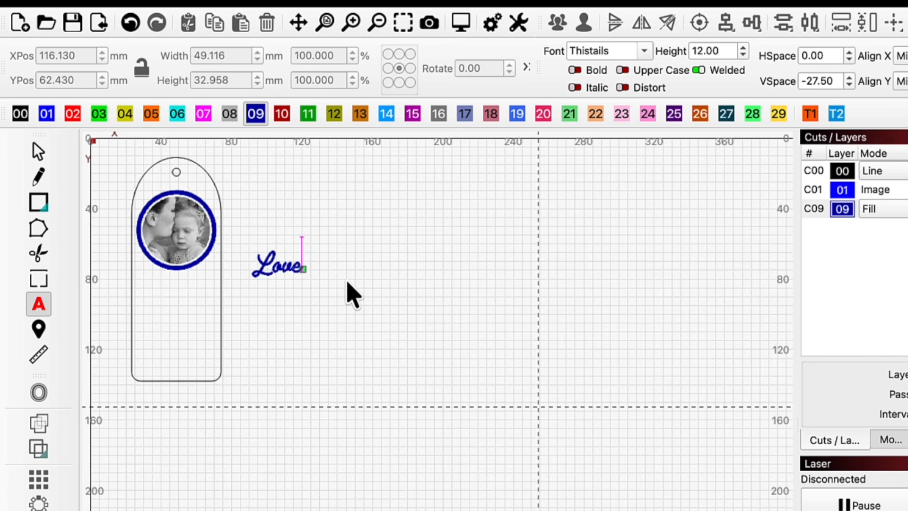
pyautogui.write(' you,')
pyautogui.press('Return')
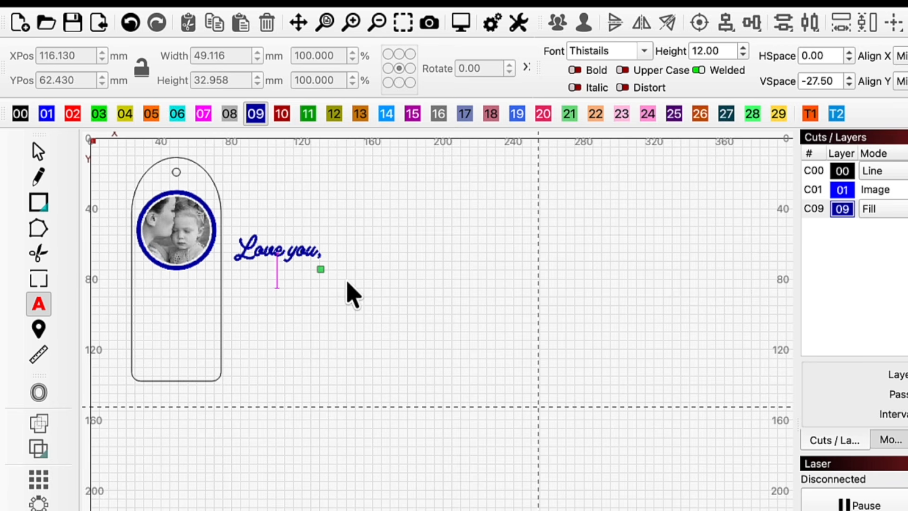
pyautogui.write('Mom!')
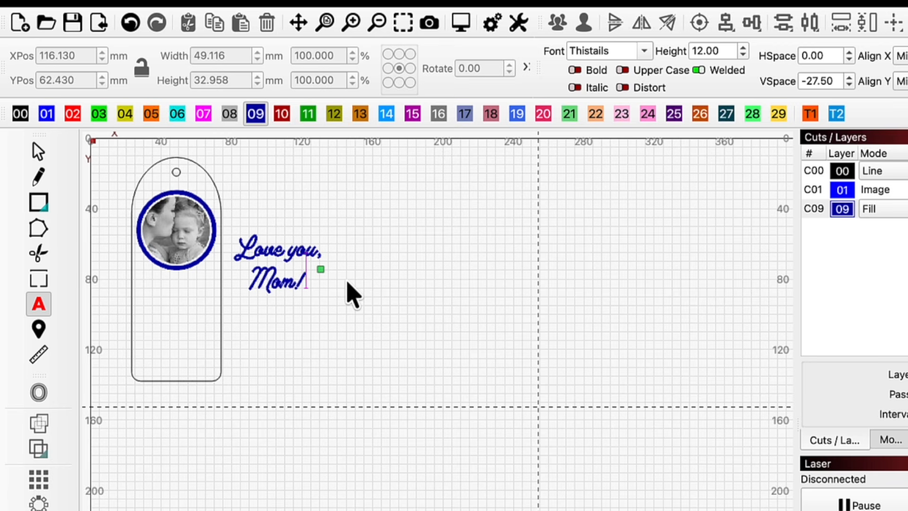
pyautogui.click(402, 305)
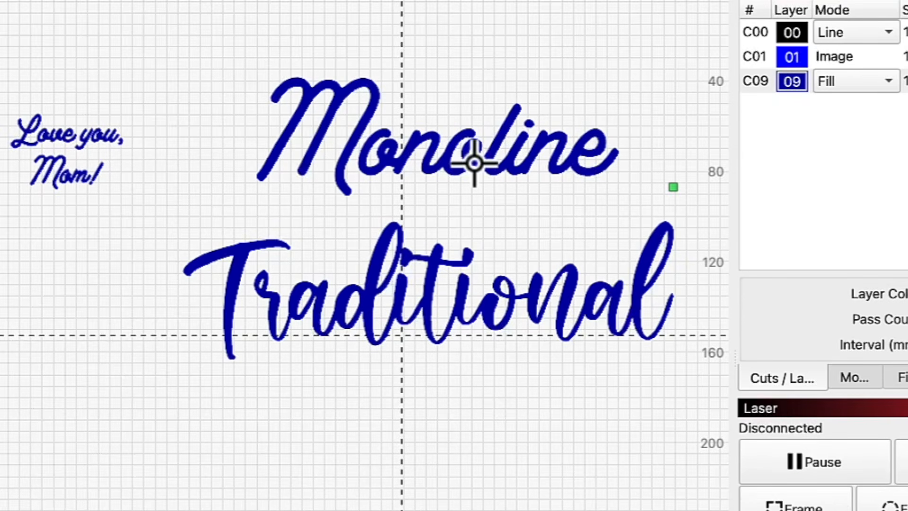
# Compare monoline and traditional script font examples and browse monoline script fonts online
pyautogui.click(474, 163)
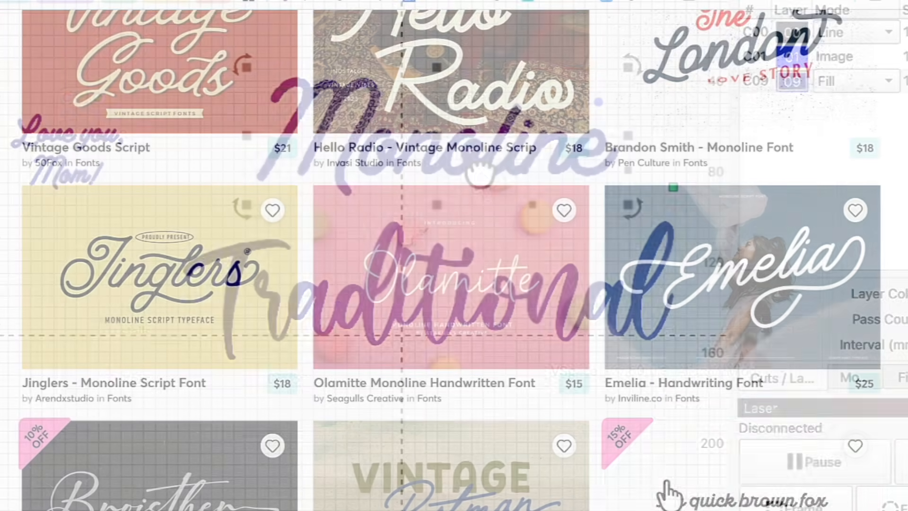
pyautogui.scroll(-5, 662, 494)
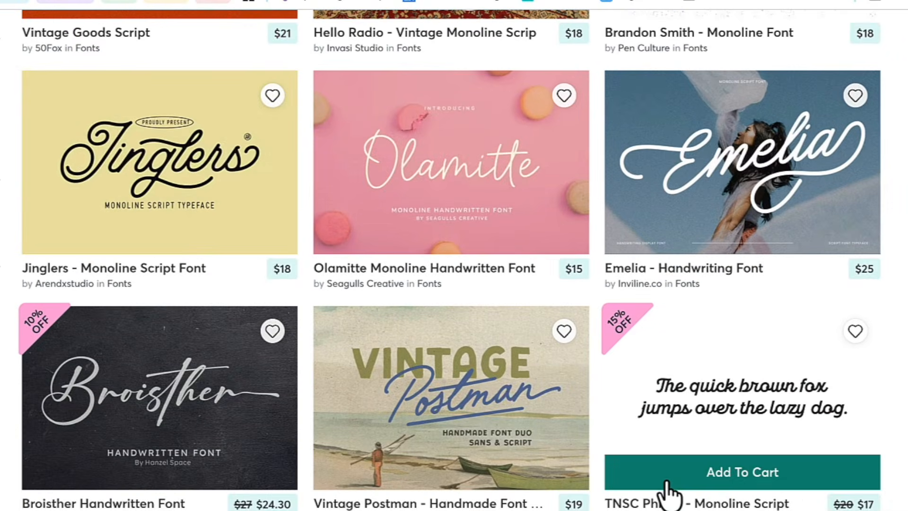
# Browse further through the monoline script fonts in the online font marketplace
pyautogui.scroll(-6, 667, 494)
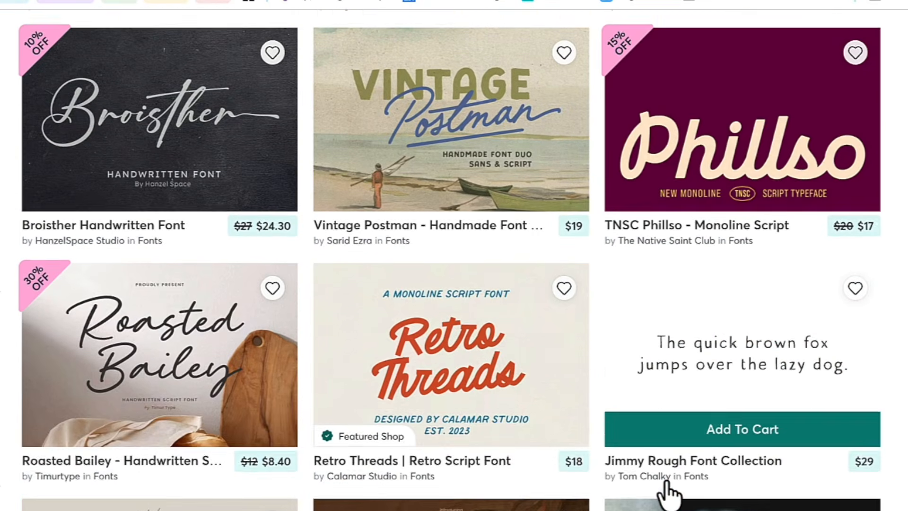
pyautogui.scroll(-4, 666, 494)
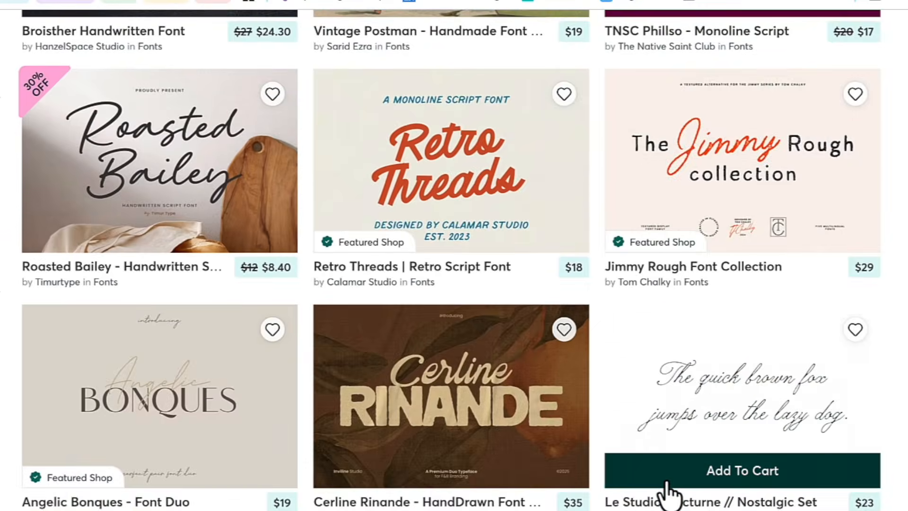
pyautogui.scroll(-2, 668, 493)
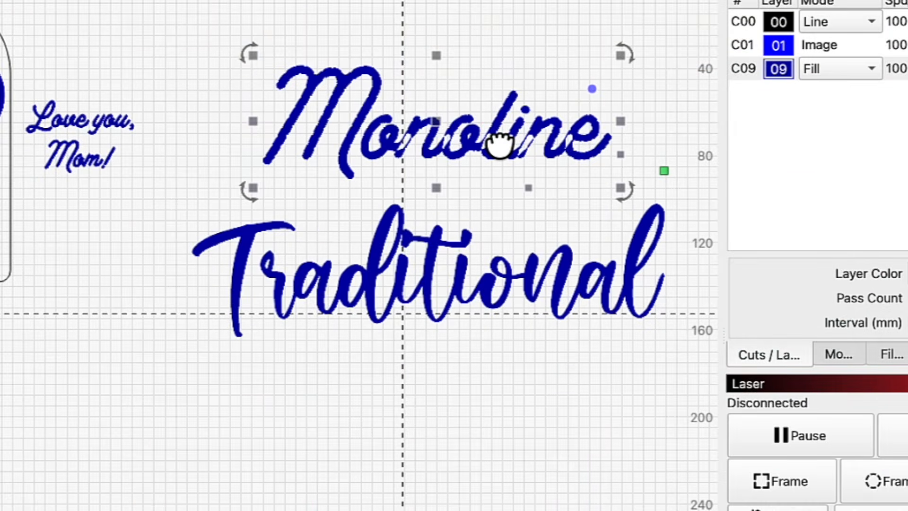
# Turn on Welded for the "Monoline" sample text so its overlapping letters merge
pyautogui.doubleClick(500, 144)
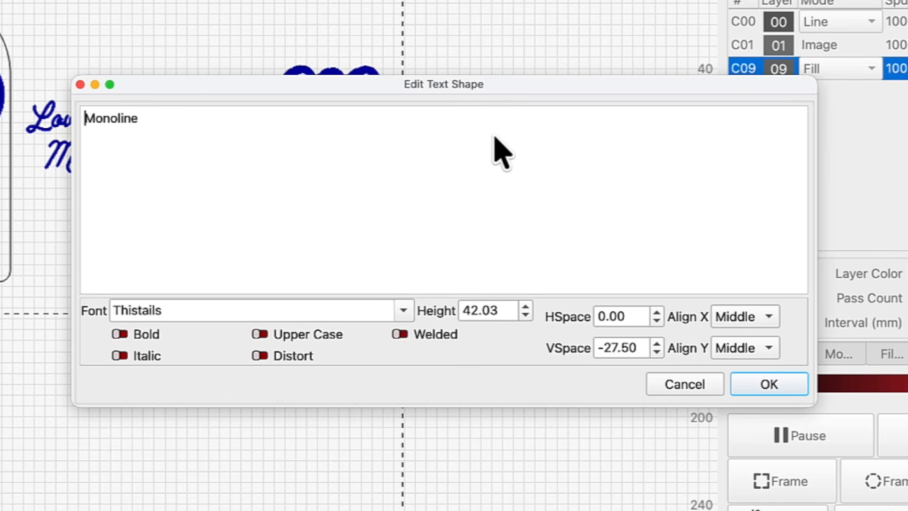
pyautogui.click(407, 334)
pyautogui.click(757, 378)
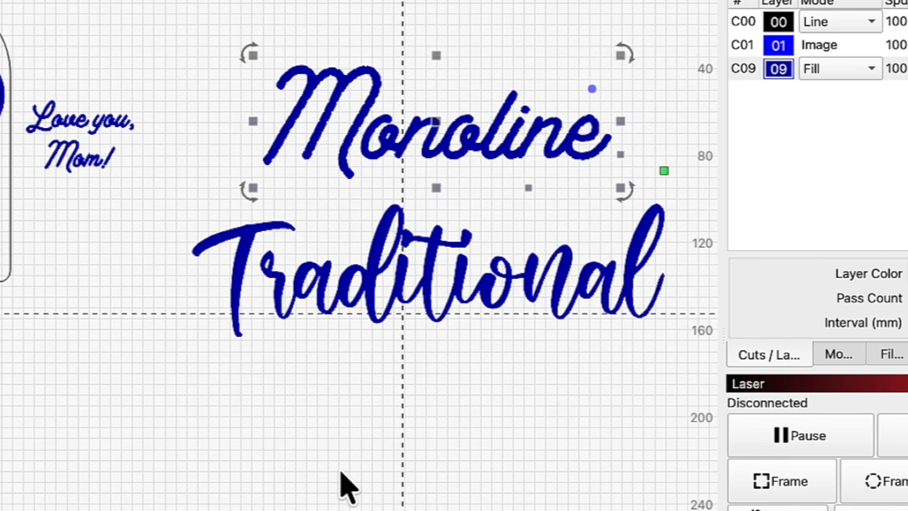
pyautogui.click(340, 470)
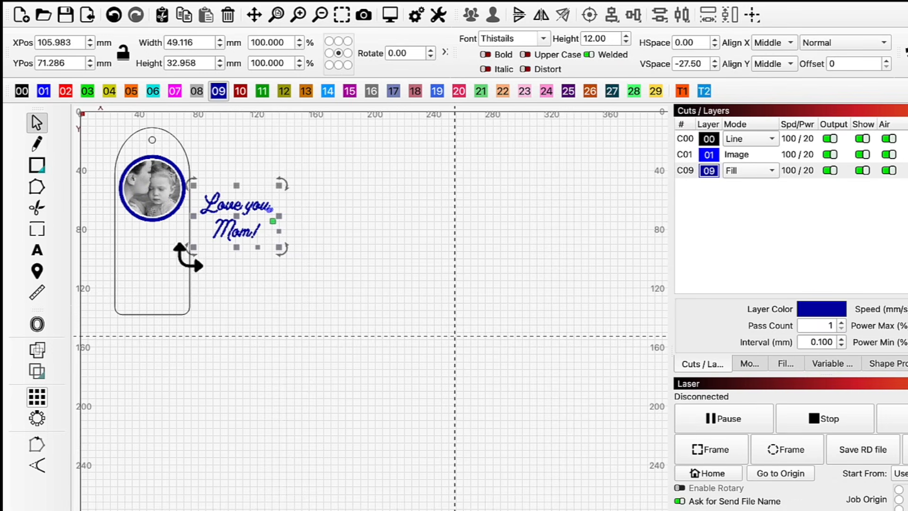
# Center the "Love you, Mom!" text horizontally on the bookmark outline
pyautogui.keyDown('shift'); pyautogui.click(190, 267); pyautogui.keyUp('shift')
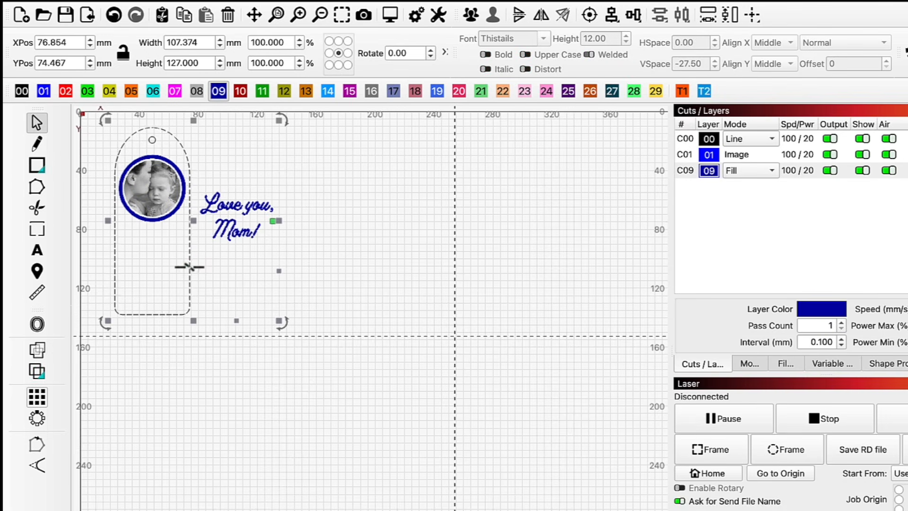
pyautogui.click(611, 15)
pyautogui.click(628, 42)
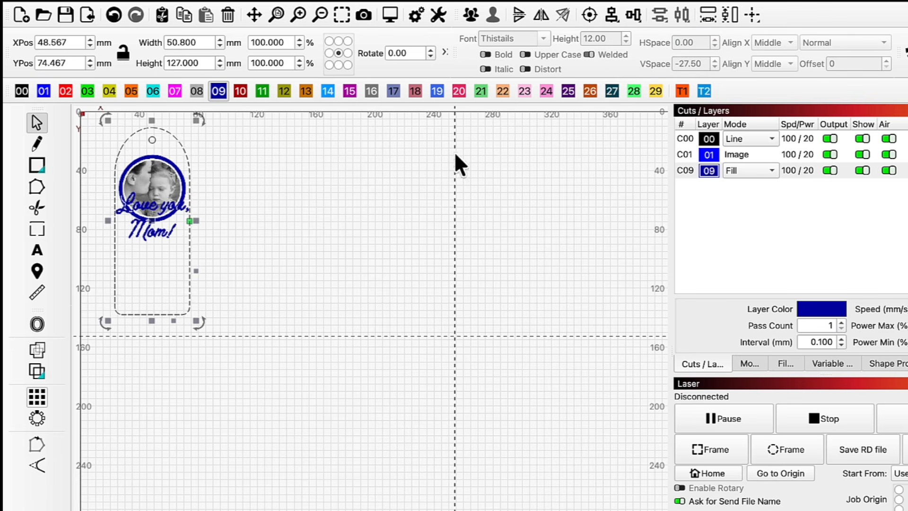
# Move the "Love you, Mom!" text down below the round photo on the bookmark
pyautogui.click(178, 233)
pyautogui.click(164, 234)
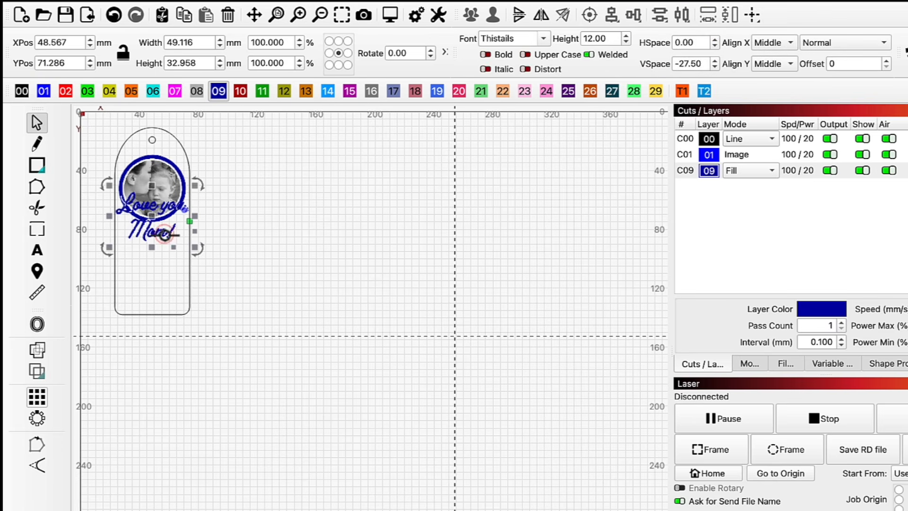
pyautogui.moveTo(164, 233); pyautogui.dragTo(164, 247)
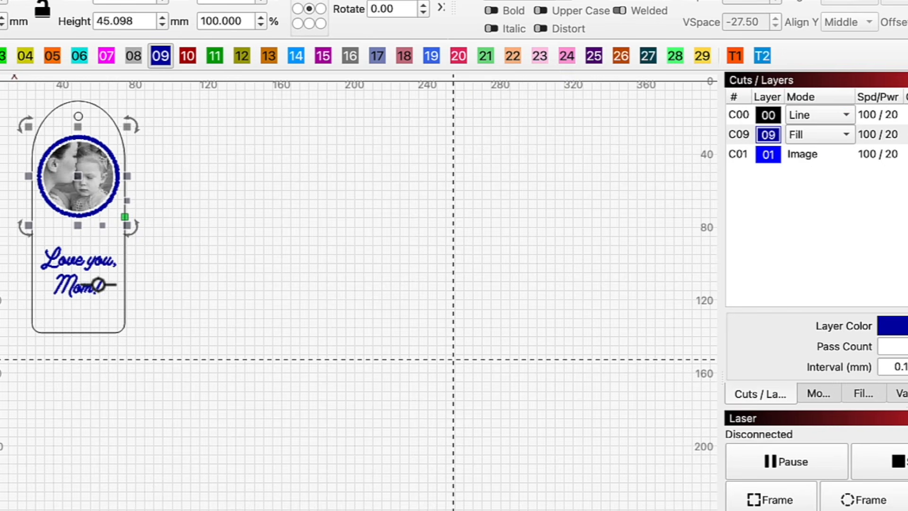
# Move the ring and the text onto layer 27 and set that layer's mode to Fill
pyautogui.keyDown('shift'); pyautogui.click(97, 288); pyautogui.keyUp('shift')
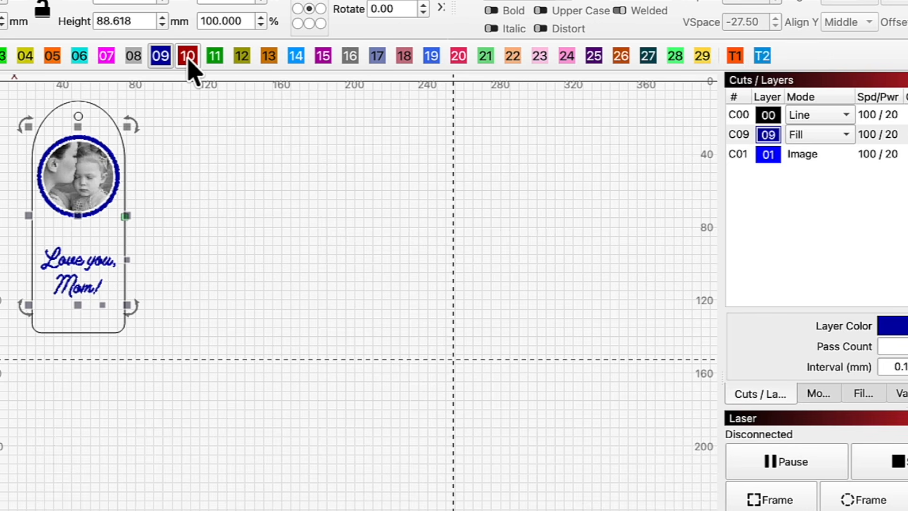
pyautogui.click(647, 57)
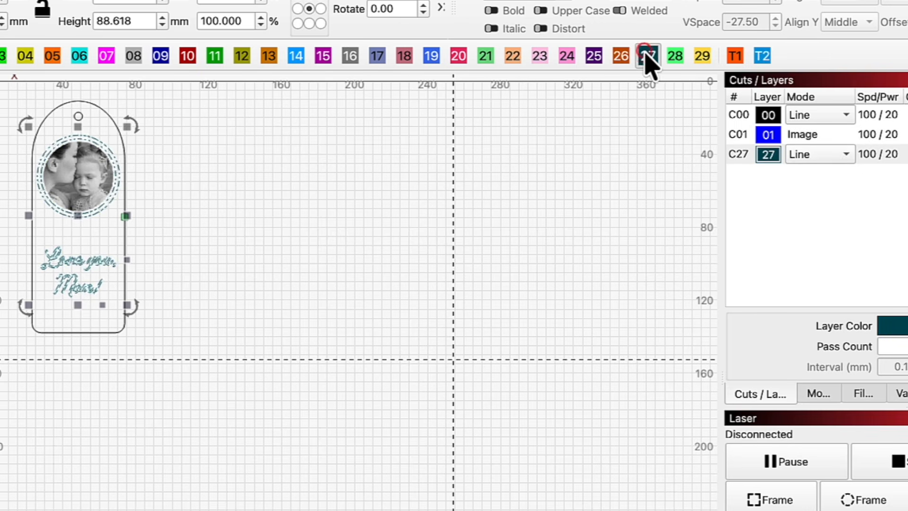
pyautogui.click(845, 156)
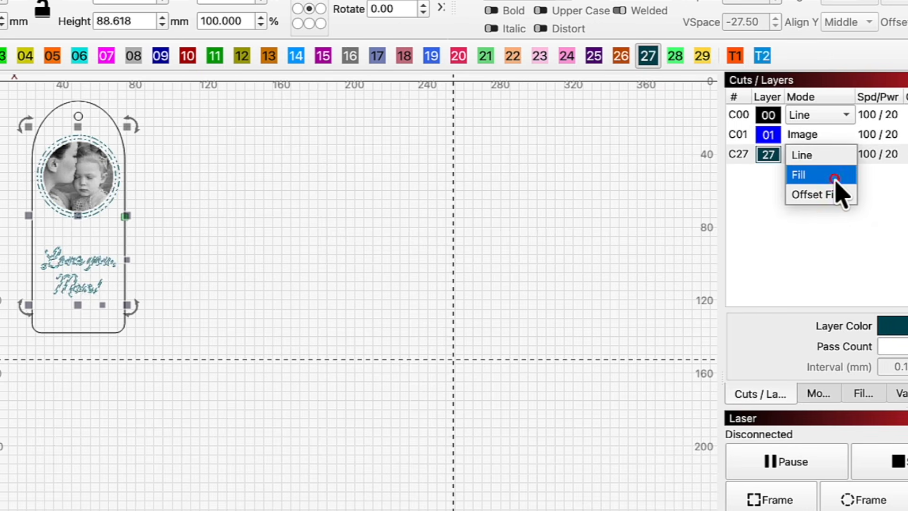
pyautogui.click(838, 176)
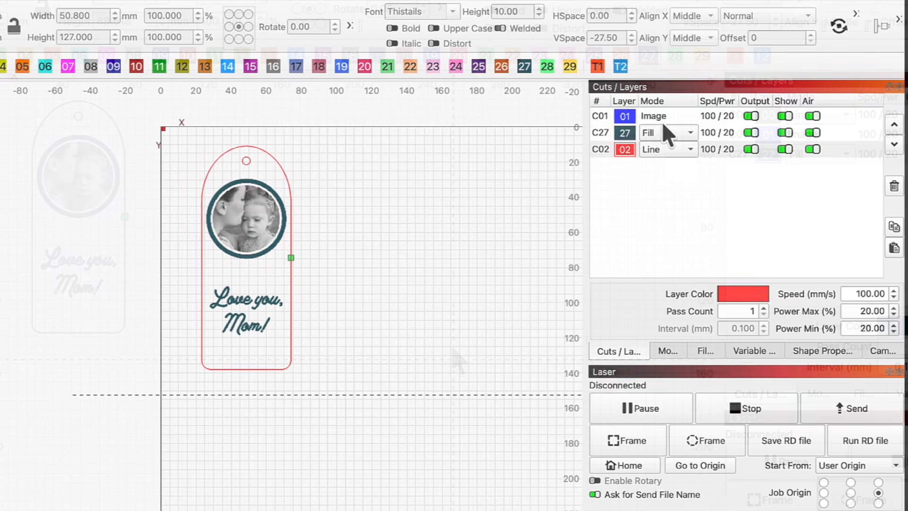
# Set the image layer's speed to 300 mm/s and max power to 25%, and turn off air assist
pyautogui.click(675, 117)
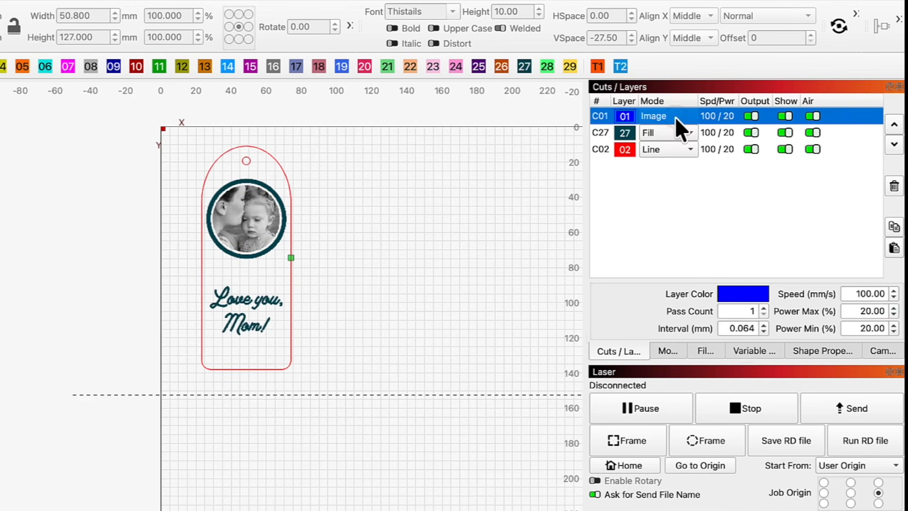
pyautogui.doubleClick(674, 117)
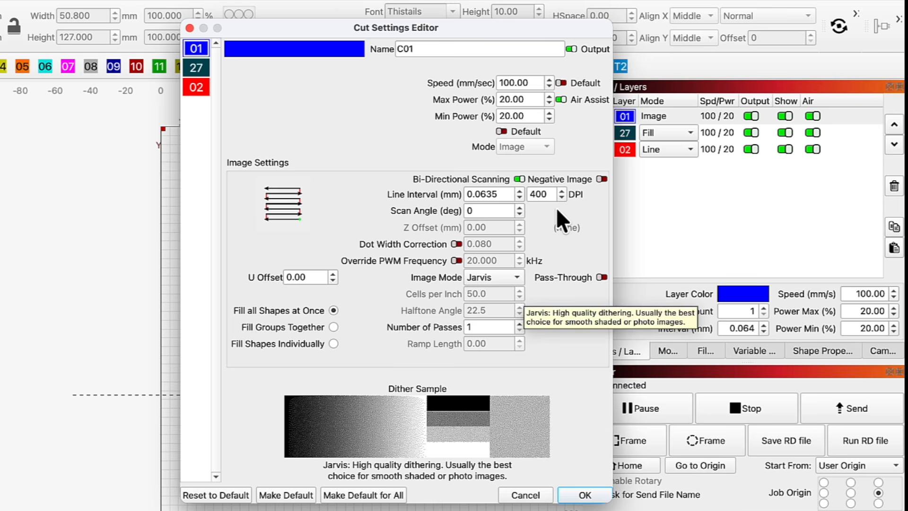
pyautogui.click(532, 83)
pyautogui.write('300')
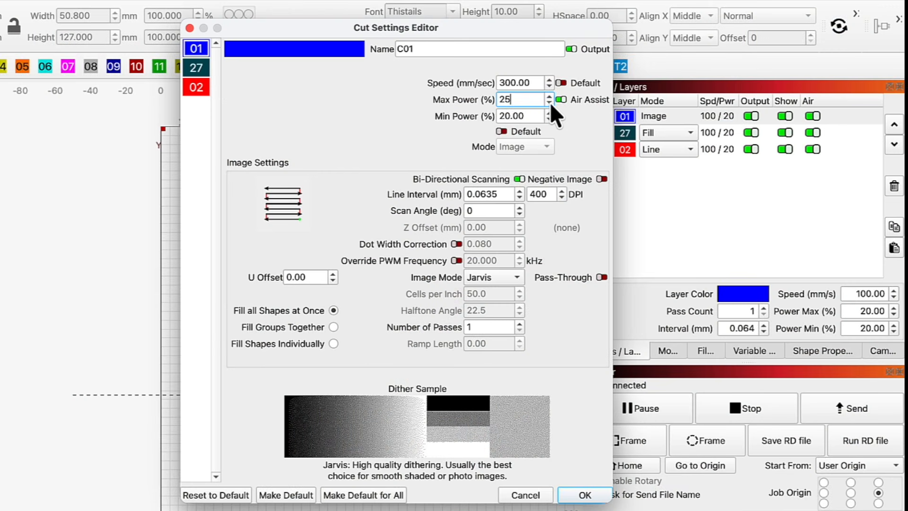
pyautogui.click(560, 100)
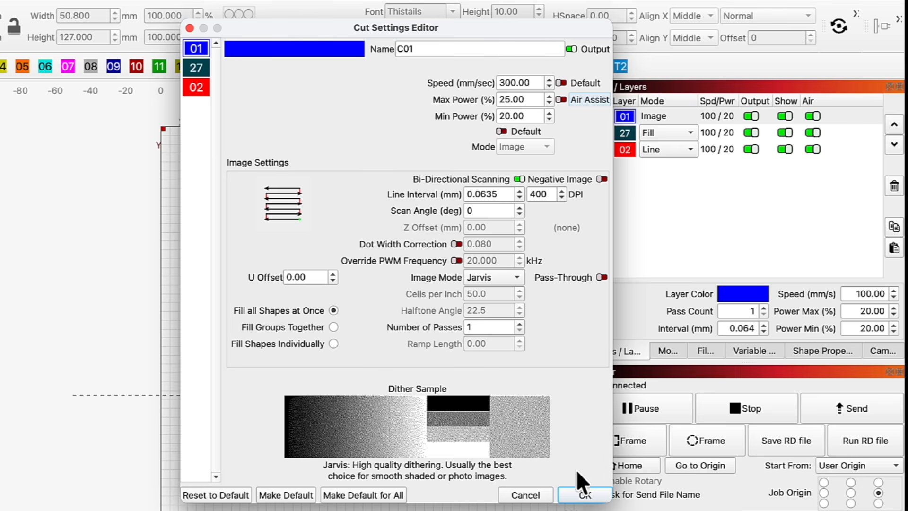
pyautogui.click(580, 494)
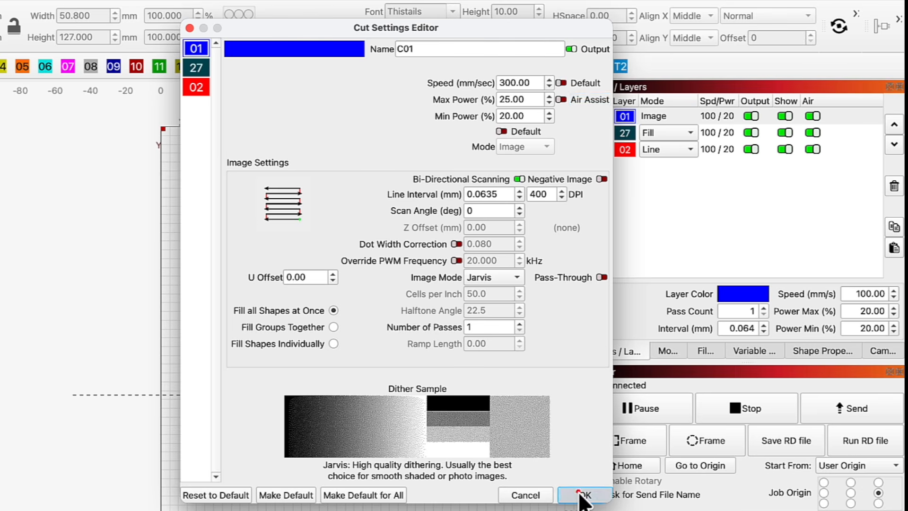
# Set the fill layer 27 to a speed of 200 mm/s and a max power of 35%
pyautogui.click(705, 132)
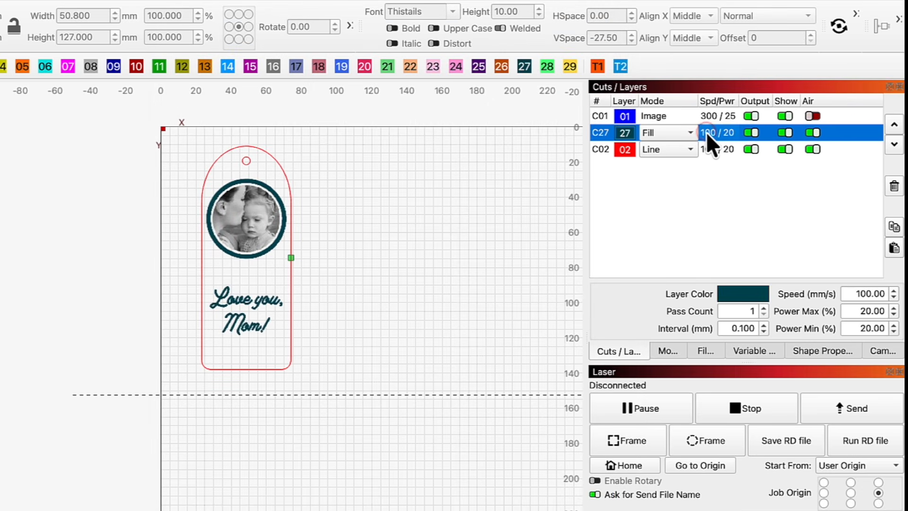
pyautogui.doubleClick(705, 131)
pyautogui.doubleClick(529, 105)
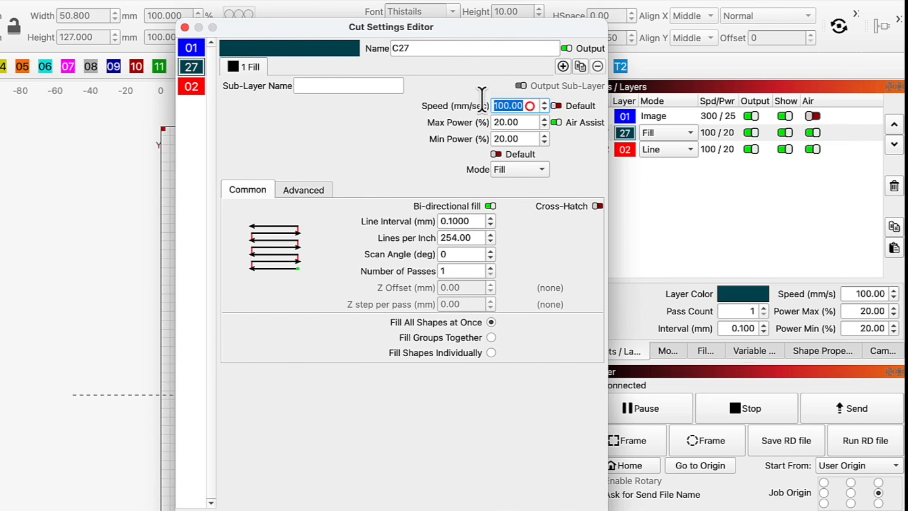
pyautogui.write('200')
pyautogui.press('Tab')
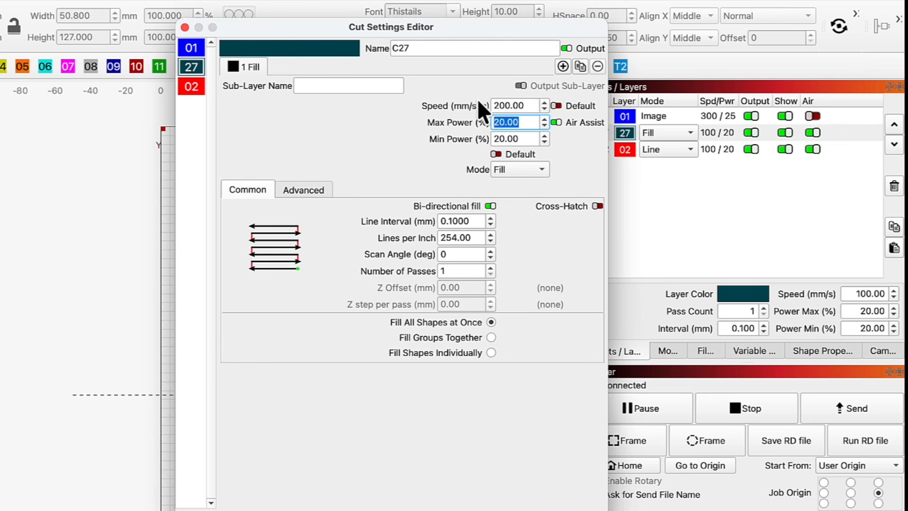
pyautogui.write('35')
pyautogui.press('Tab')
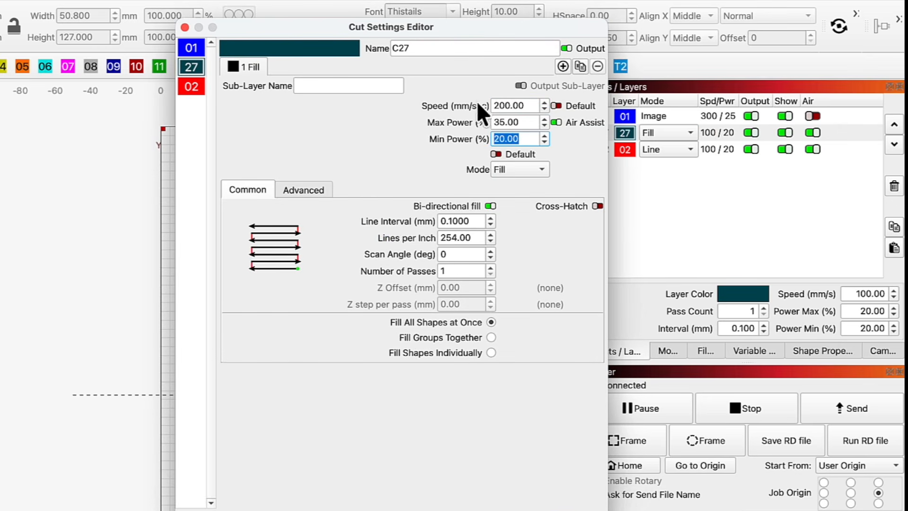